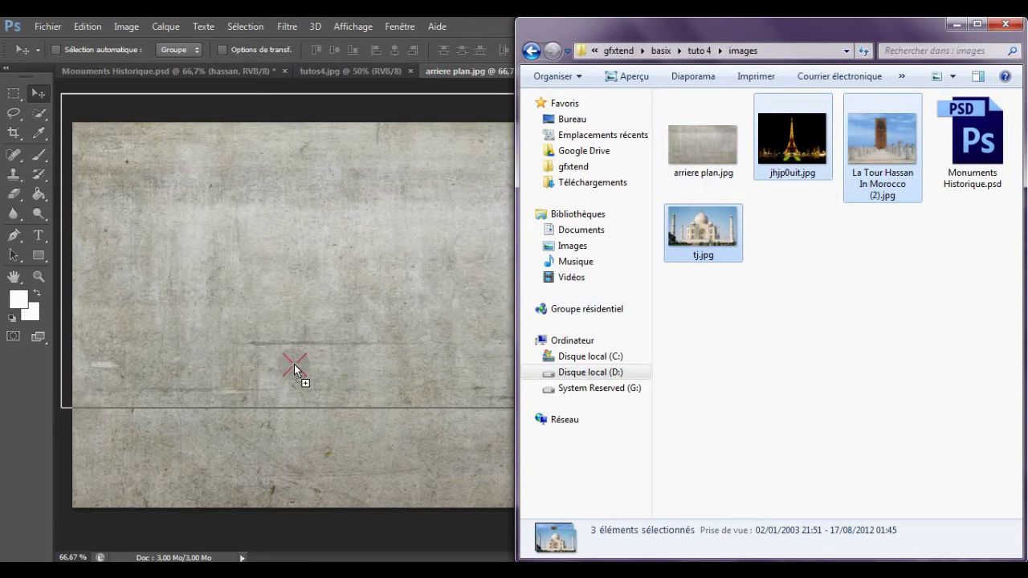
Step: Place the tj, jhjp0uit and La Tour Hassan images in the arriere plan document, with the Taj Mahal near the canvas's upper edge
{"action": "left_click_drag", "start_coordinate": [260, 341], "coordinate": [260, 341]}
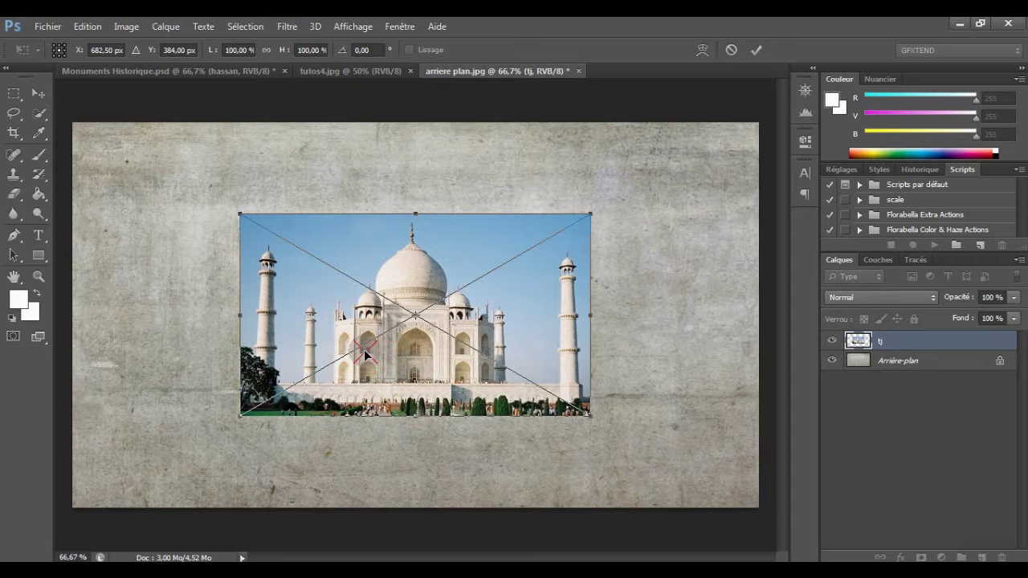
{"action": "left_click_drag", "start_coordinate": [364, 350], "coordinate": [385, 276]}
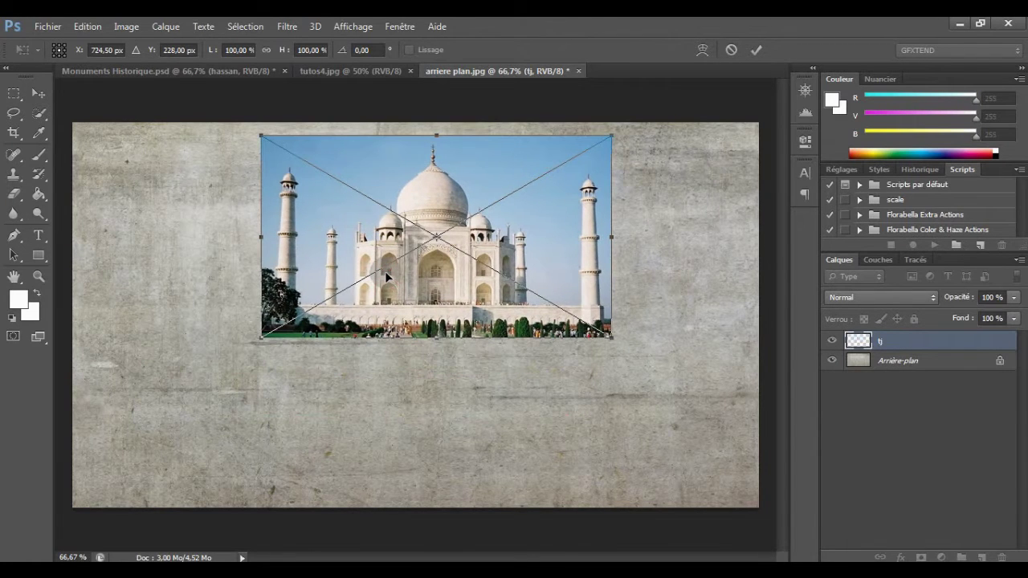
{"action": "key", "text": "Return"}
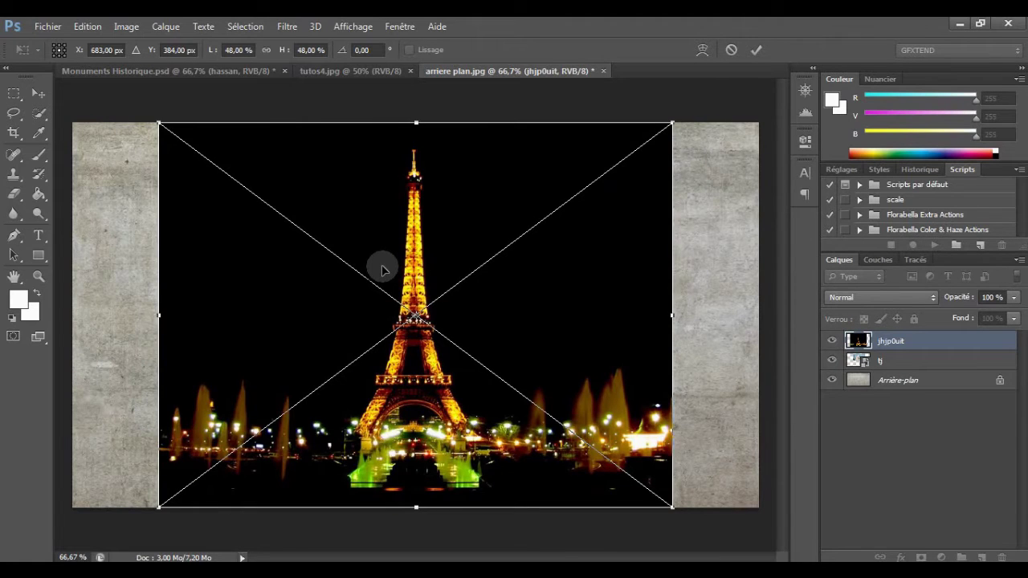
{"action": "key", "text": "Return"}
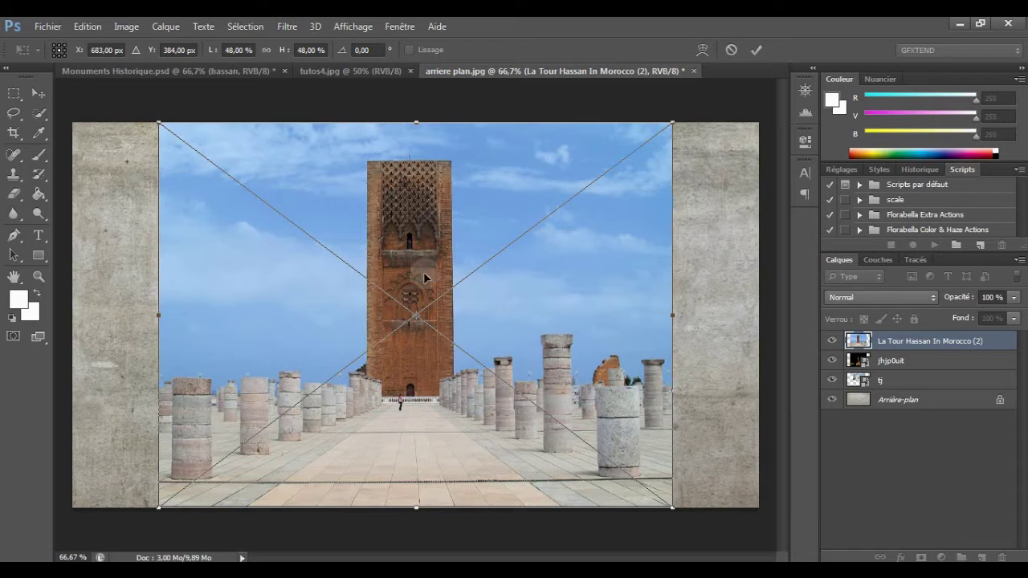
{"action": "key", "text": "v"}
{"action": "key", "text": "Return"}
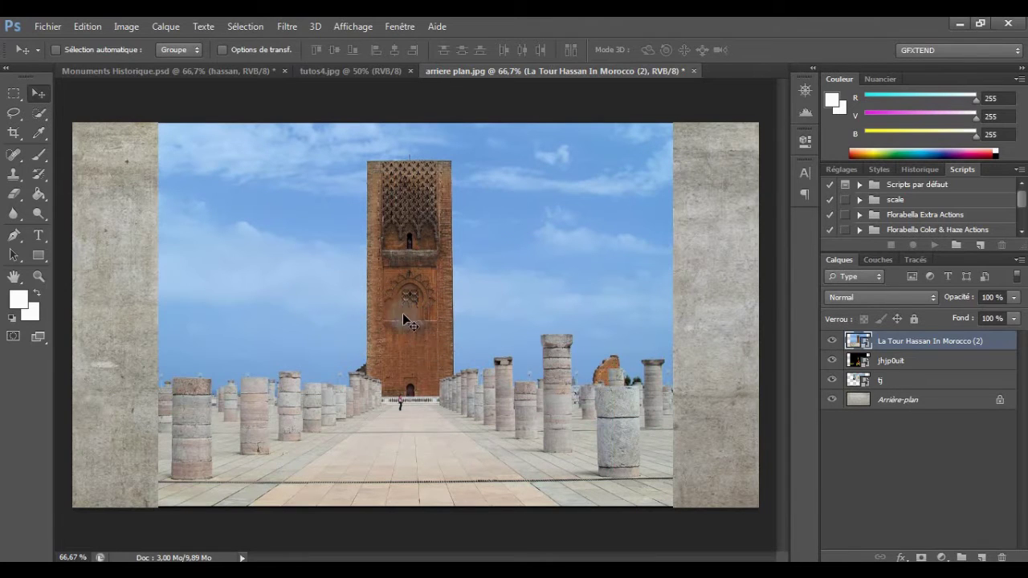
Step: Shift the Hassan Tower image toward the canvas's left side and the Eiffel Tower image toward its right side
{"action": "left_click_drag", "start_coordinate": [318, 375], "coordinate": [244, 379]}
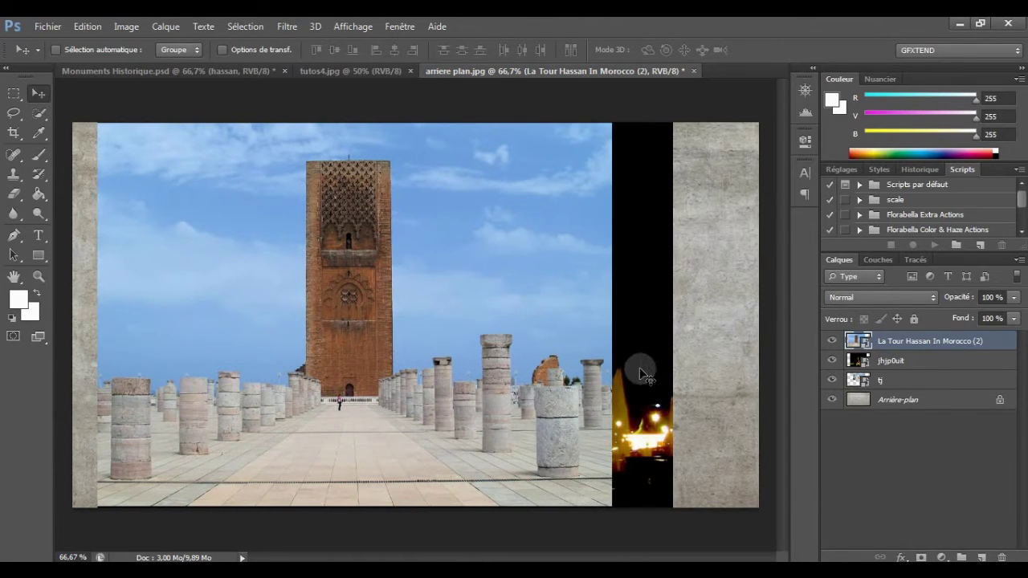
{"action": "left_click", "coordinate": [891, 360]}
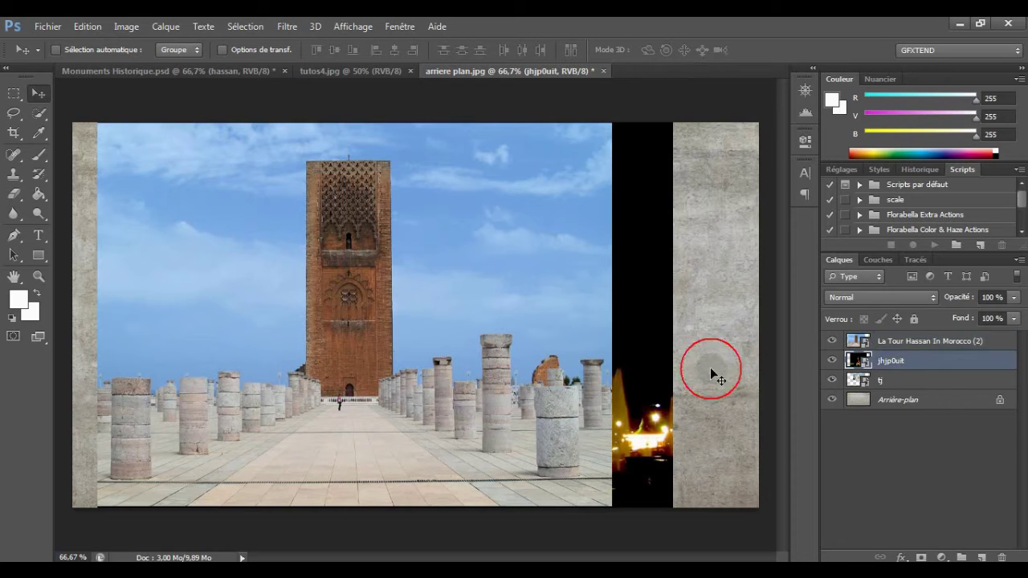
{"action": "left_click_drag", "start_coordinate": [688, 370], "coordinate": [694, 370]}
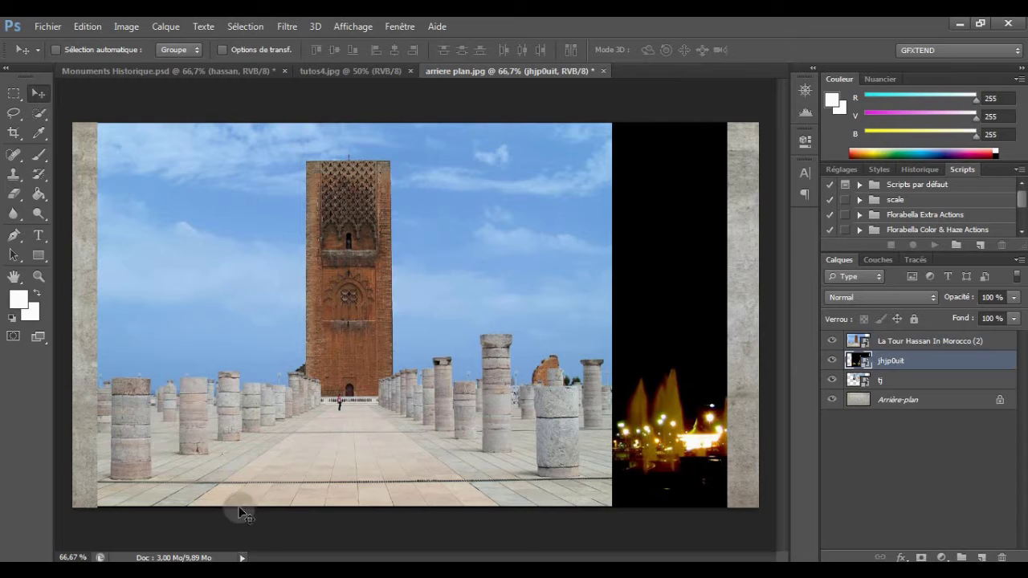
Step: Reorder the layers so La Tour Hassan lies below jhjp0uit, and select the jhjp0uit layer
{"action": "left_click", "coordinate": [930, 340]}
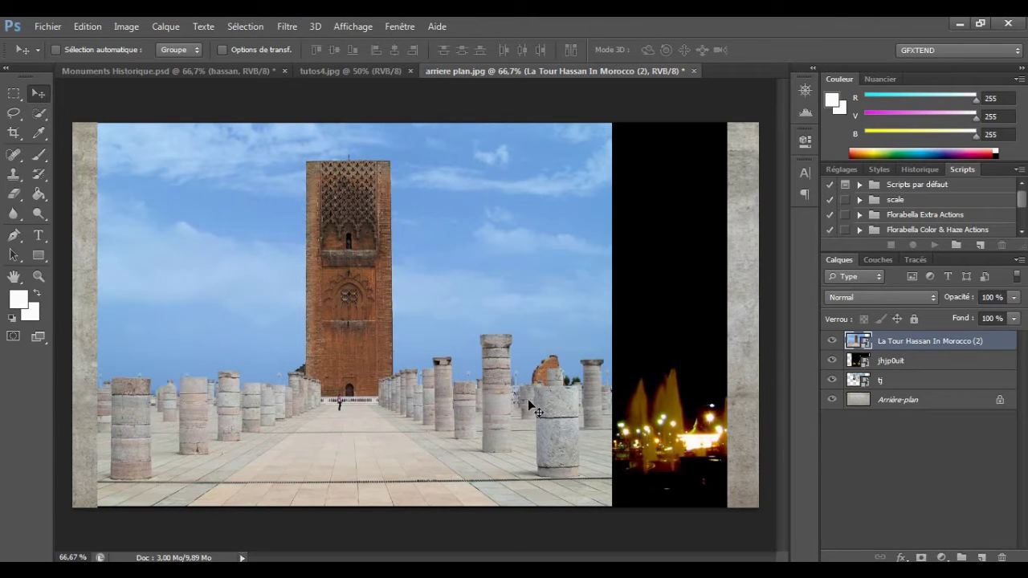
{"action": "left_click", "coordinate": [913, 342]}
{"action": "left_click_drag", "start_coordinate": [912, 346], "coordinate": [905, 365]}
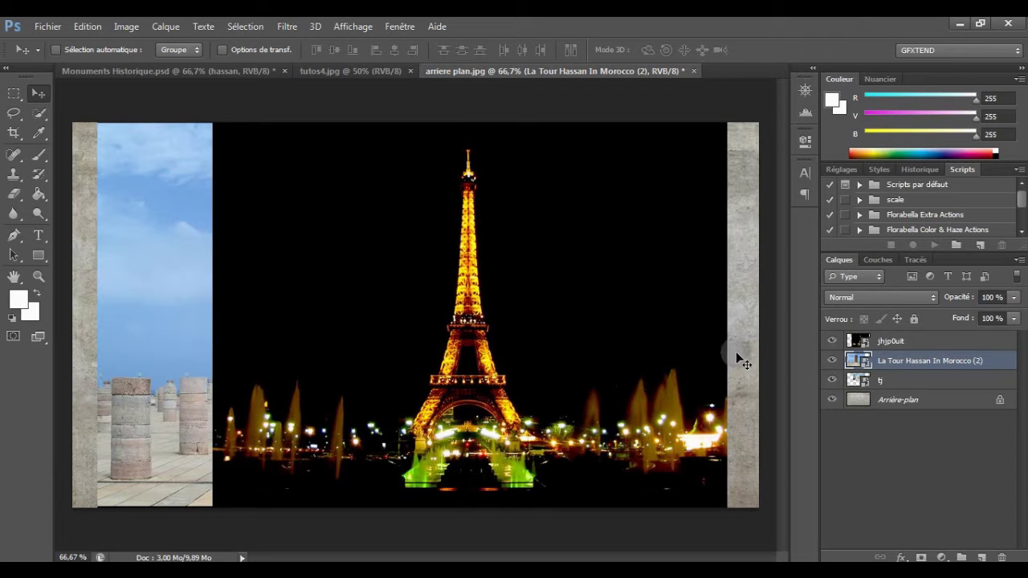
{"action": "left_click", "coordinate": [928, 341]}
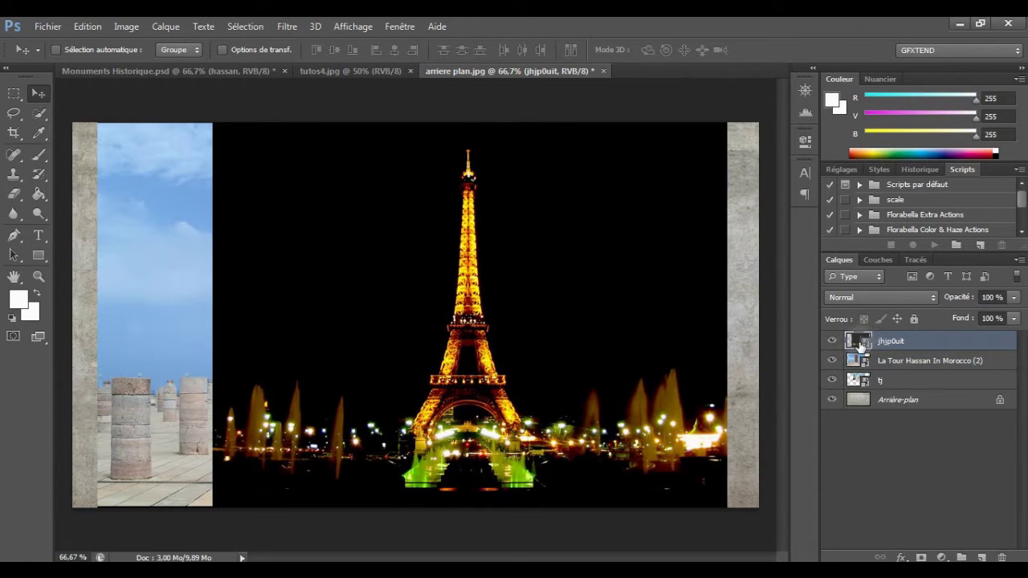
Step: Switch the layer thumbnails to the large size and return them to small
{"action": "right_click", "coordinate": [858, 343]}
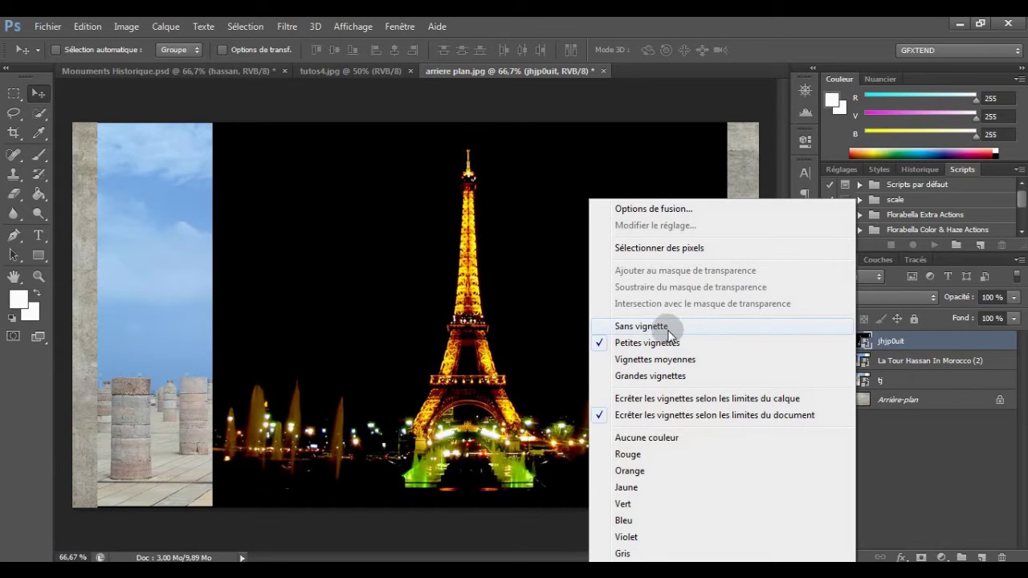
{"action": "left_click", "coordinate": [680, 377]}
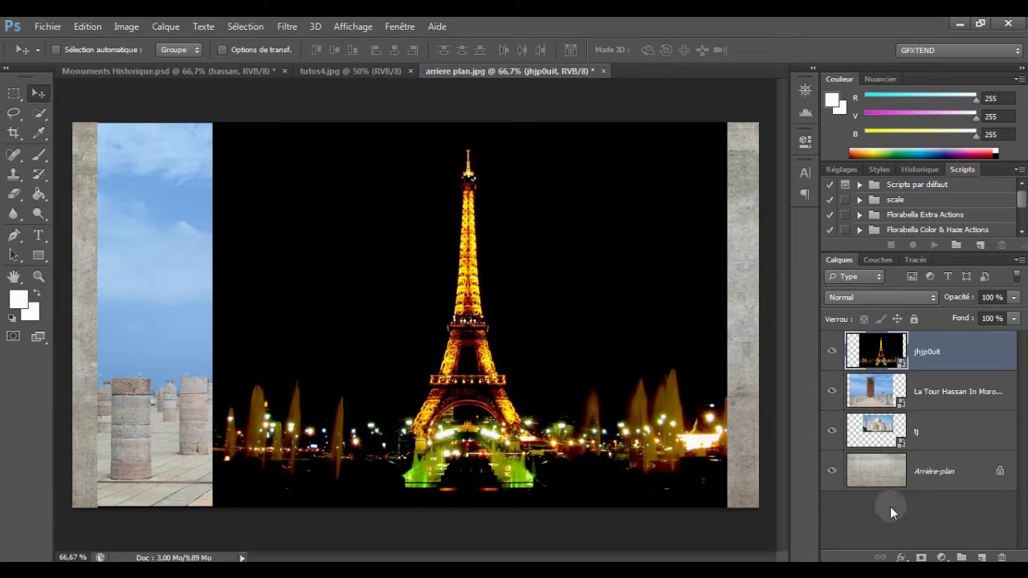
{"action": "right_click", "coordinate": [888, 356]}
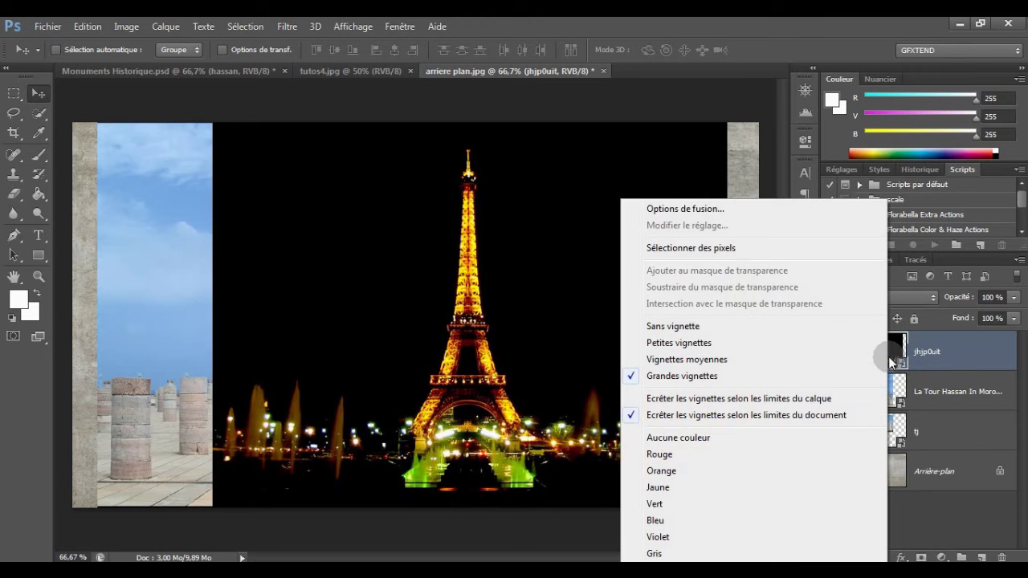
{"action": "left_click", "coordinate": [684, 342]}
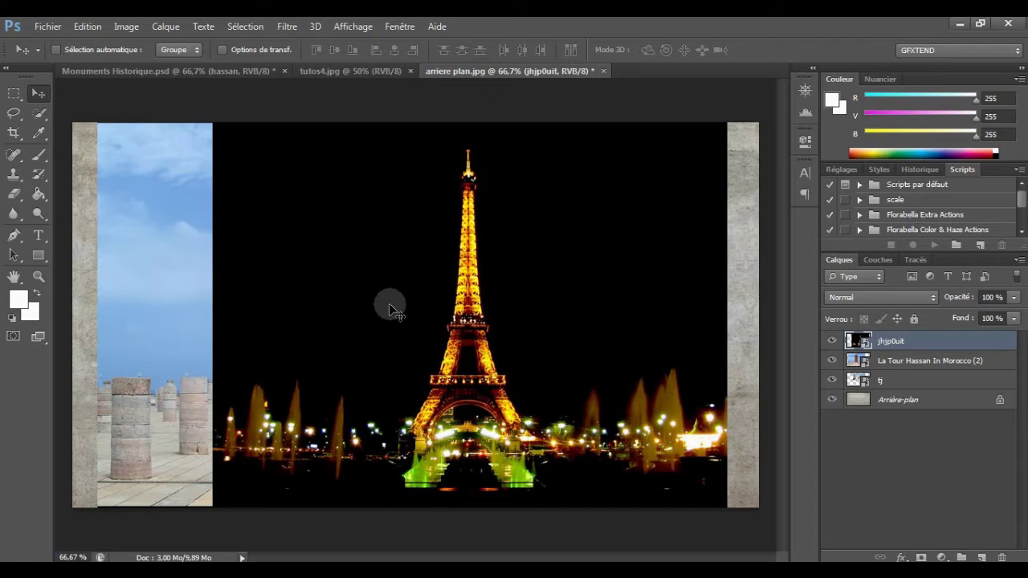
Step: Scale the Eiffel Tower image down to about 17.5% with Free Transform and place it in the canvas's lower right area
{"action": "left_click", "coordinate": [131, 28]}
{"action": "mouse_move", "coordinate": [80, 33]}
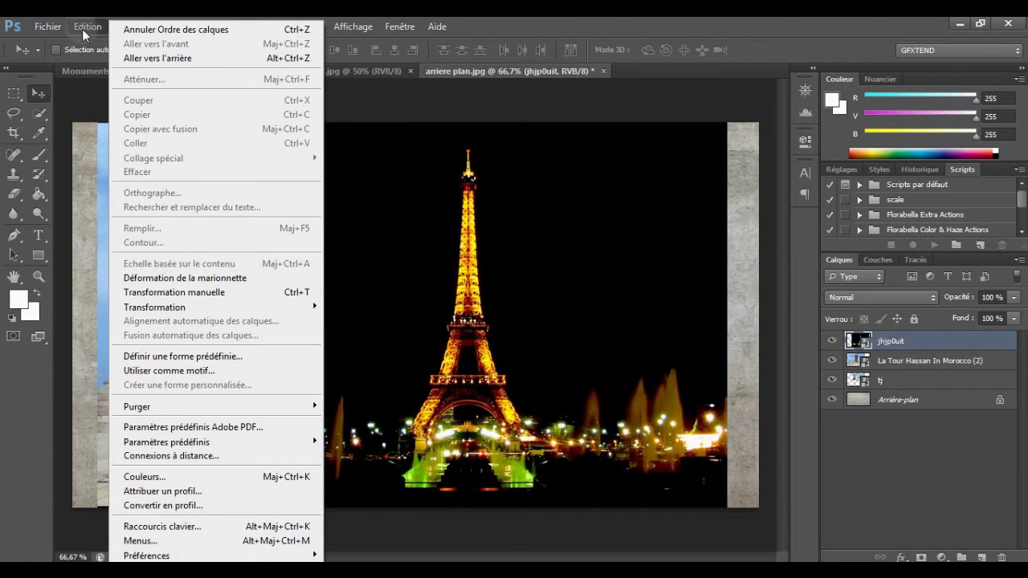
{"action": "left_click", "coordinate": [59, 40]}
{"action": "left_click", "coordinate": [92, 30]}
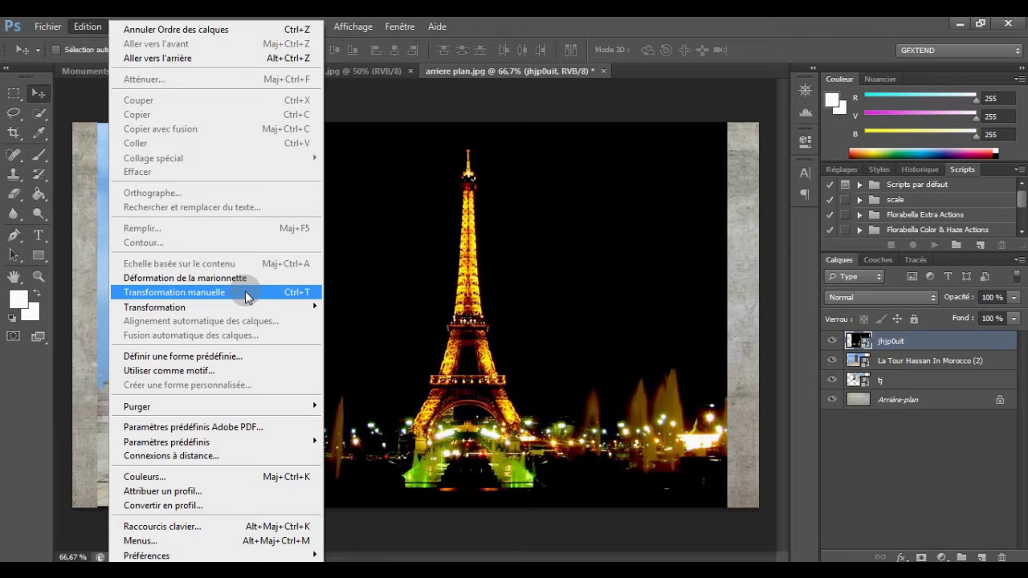
{"action": "left_click", "coordinate": [179, 293]}
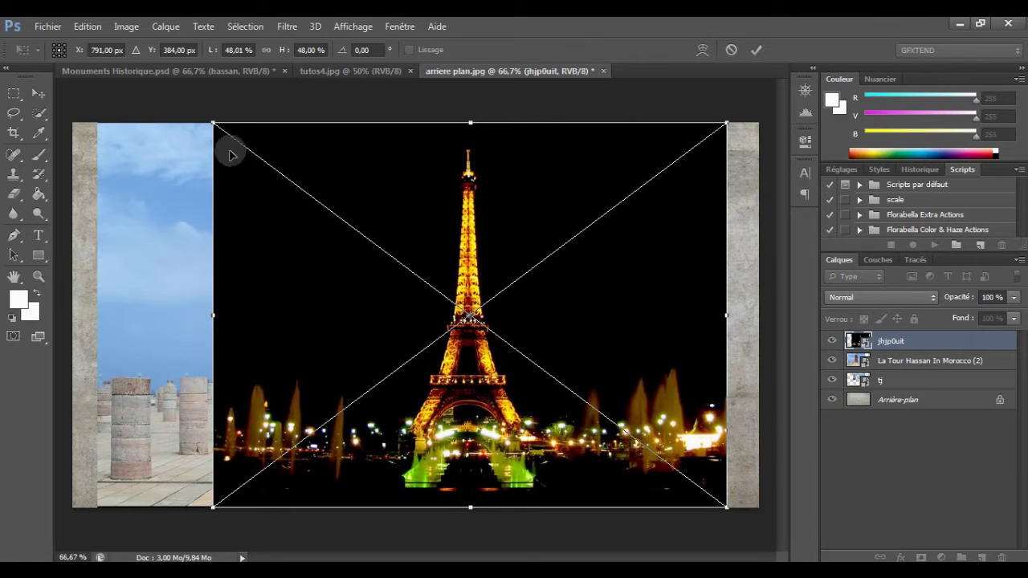
{"action": "left_click_drag", "start_coordinate": [211, 122], "coordinate": [216, 122]}
{"action": "left_click_drag", "start_coordinate": [324, 187], "coordinate": [573, 318]}
{"action": "key", "text": "shift"}
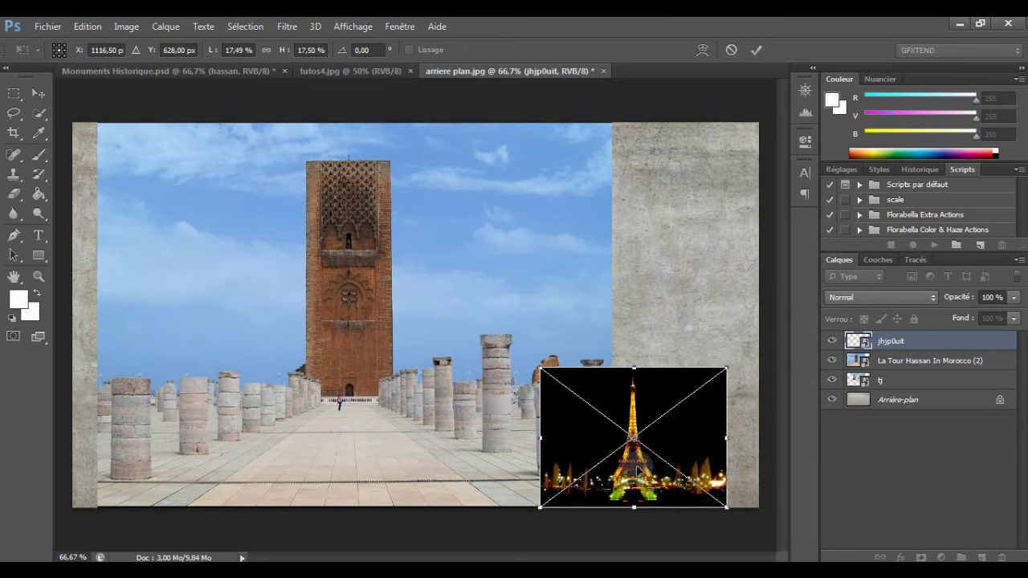
{"action": "left_click_drag", "start_coordinate": [634, 468], "coordinate": [610, 418]}
{"action": "key", "text": "Return"}
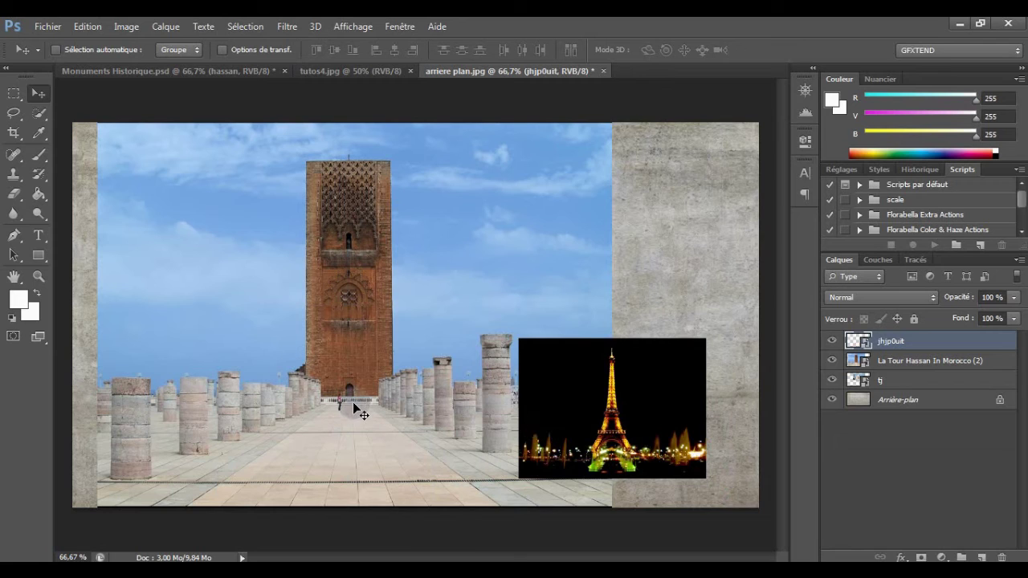
Step: Scale the Hassan Tower image down to about 16.5% and place it in the canvas's lower left area, below the Taj Mahal
{"action": "left_click", "coordinate": [940, 361]}
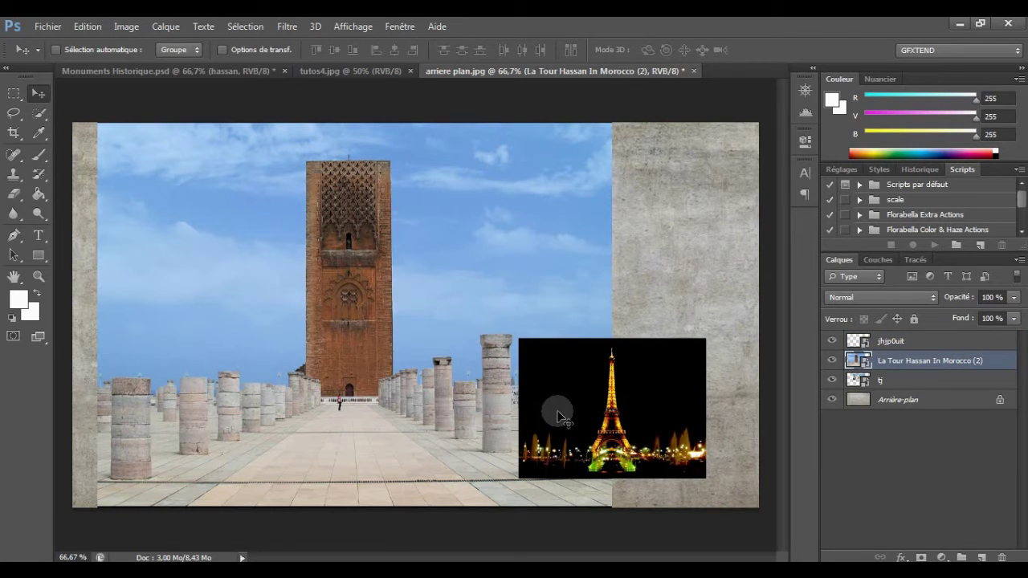
{"action": "key", "text": "ctrl+t"}
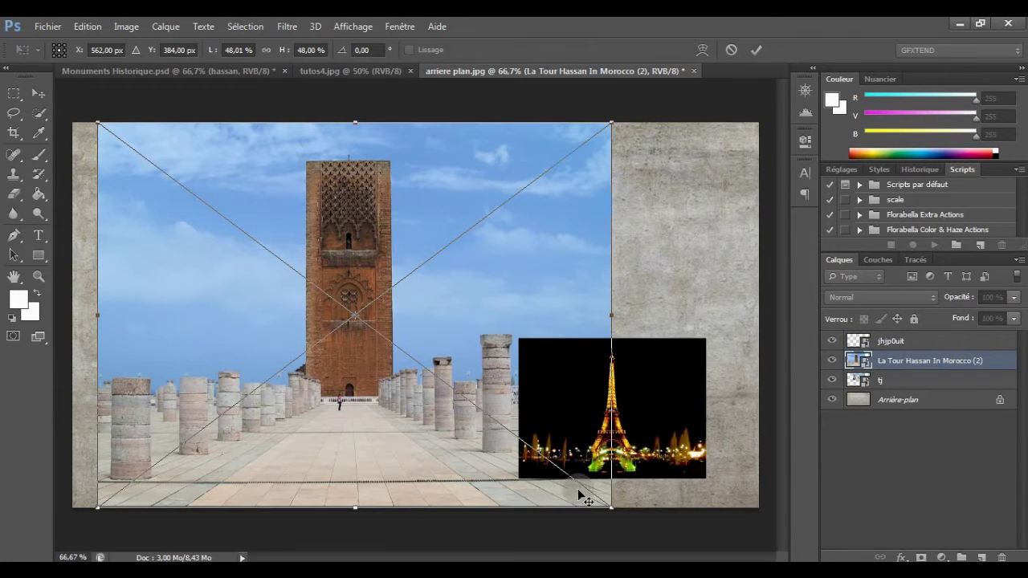
{"action": "left_click_drag", "start_coordinate": [614, 512], "coordinate": [297, 302]}
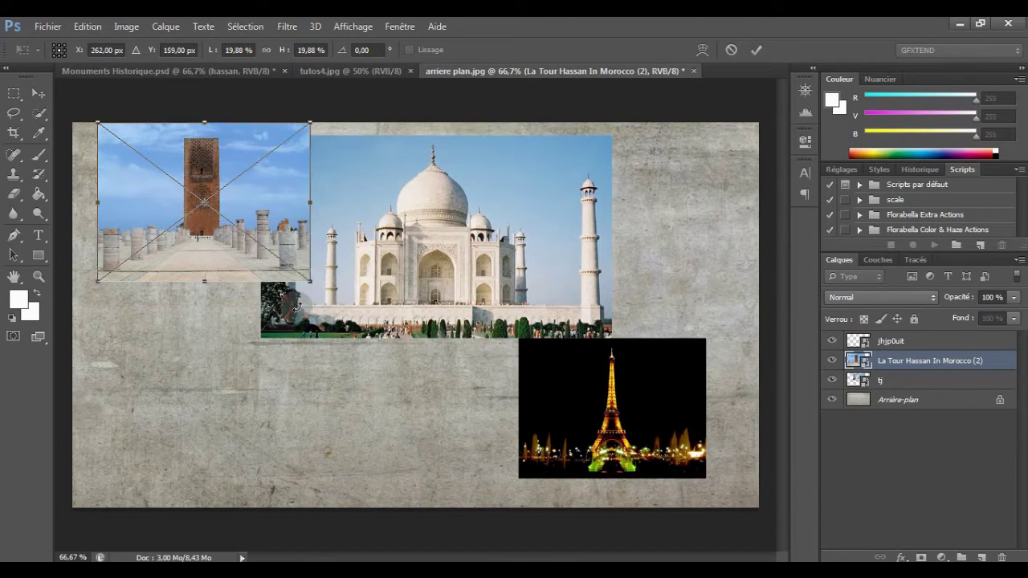
{"action": "left_click_drag", "start_coordinate": [203, 203], "coordinate": [242, 424]}
{"action": "left_click_drag", "start_coordinate": [108, 487], "coordinate": [177, 449]}
{"action": "key", "text": "Return"}
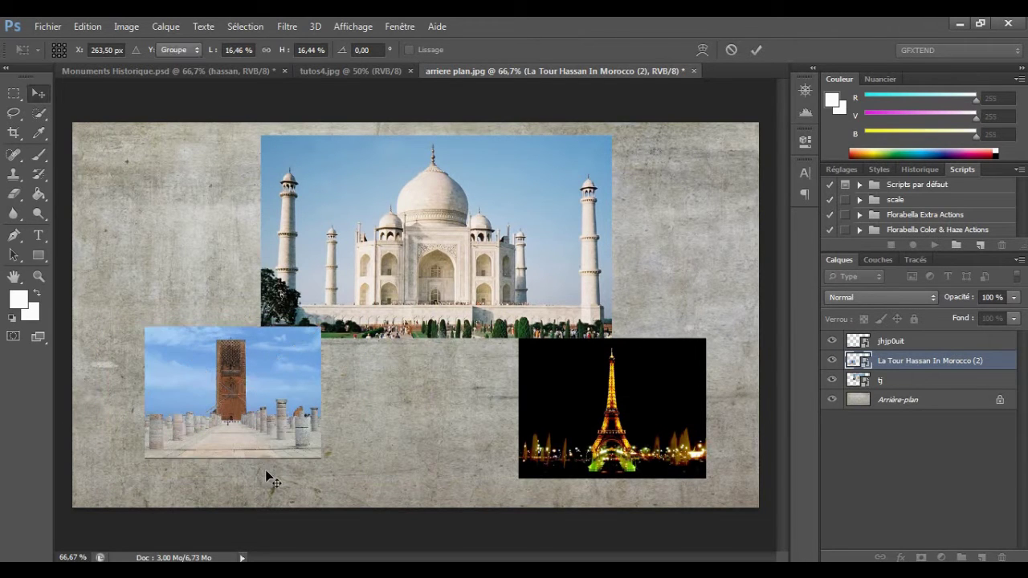
{"action": "left_click", "coordinate": [244, 408]}
{"action": "left_click_drag", "start_coordinate": [247, 415], "coordinate": [260, 435]}
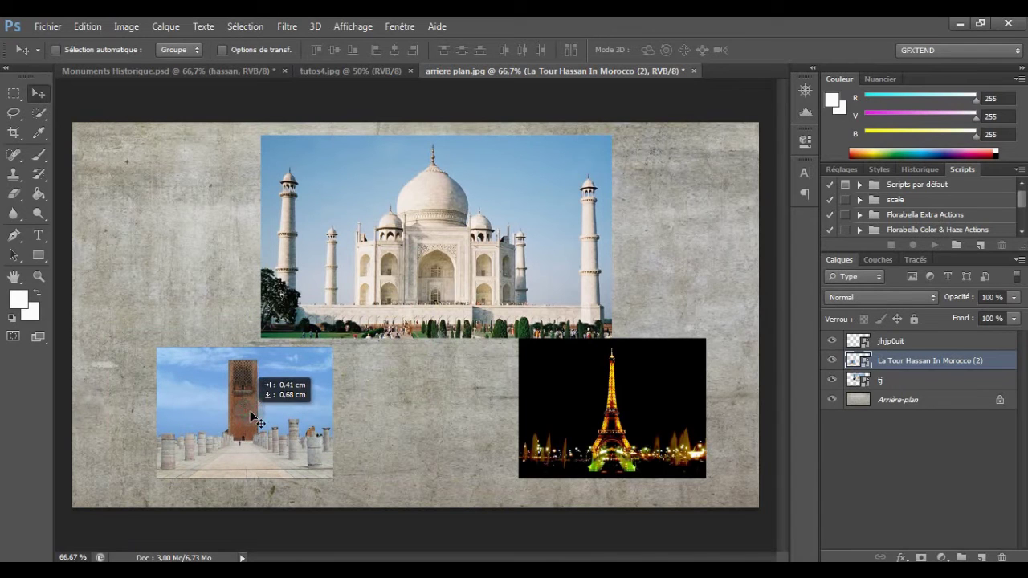
Step: Nudge the Eiffel Tower image slightly down and left, and shift the Taj Mahal image left to centre it at the top of the canvas
{"action": "left_click", "coordinate": [893, 344]}
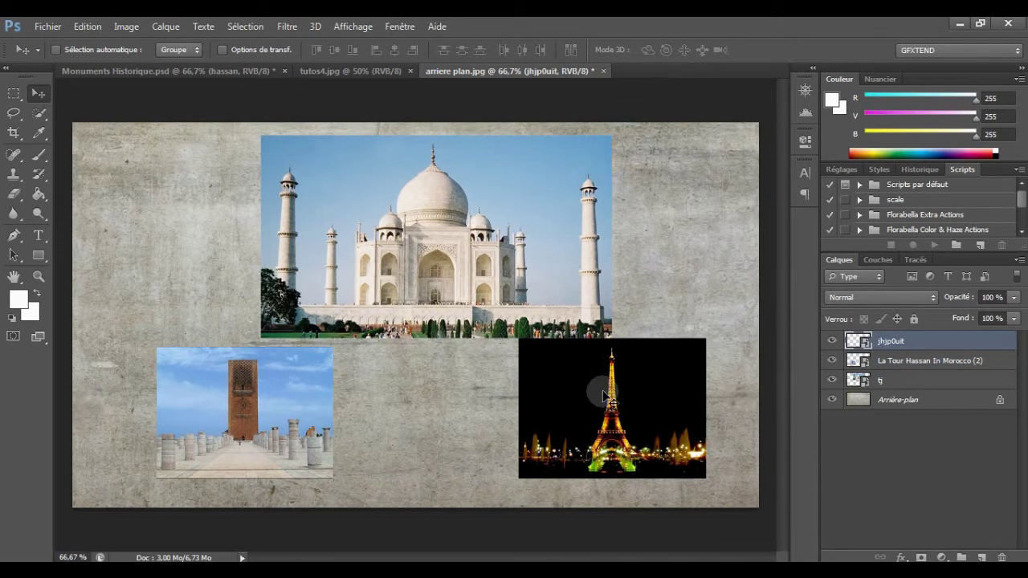
{"action": "left_click_drag", "start_coordinate": [601, 395], "coordinate": [591, 404]}
{"action": "left_click", "coordinate": [540, 354]}
{"action": "left_click", "coordinate": [575, 382]}
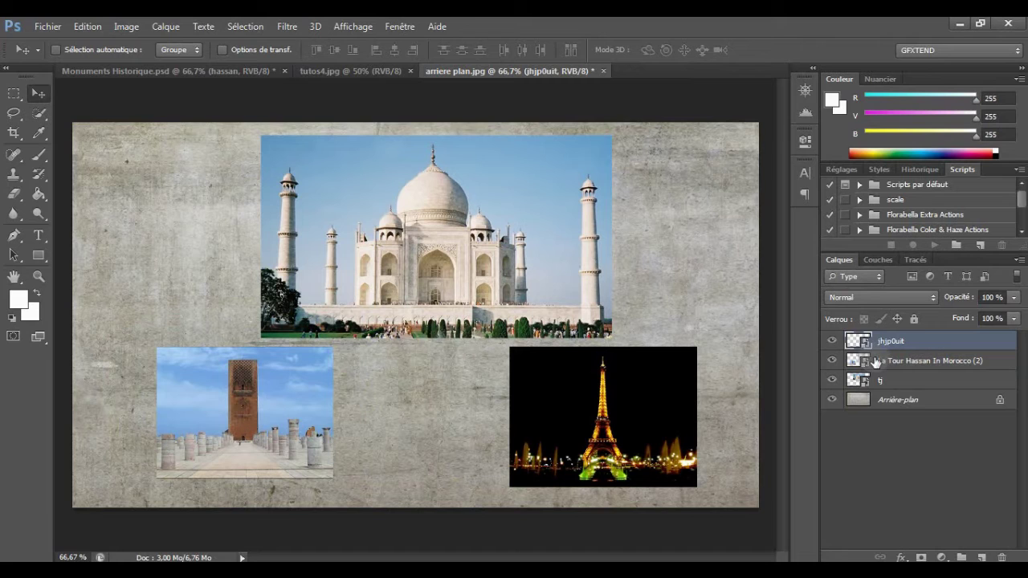
{"action": "left_click", "coordinate": [884, 380]}
{"action": "left_click_drag", "start_coordinate": [252, 318], "coordinate": [228, 319]}
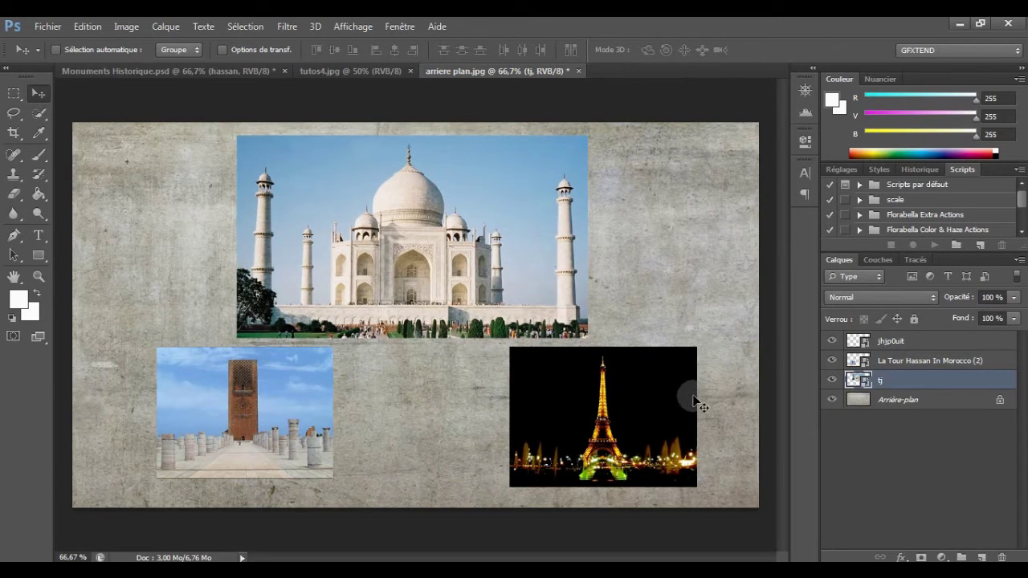
{"action": "left_click", "coordinate": [767, 336]}
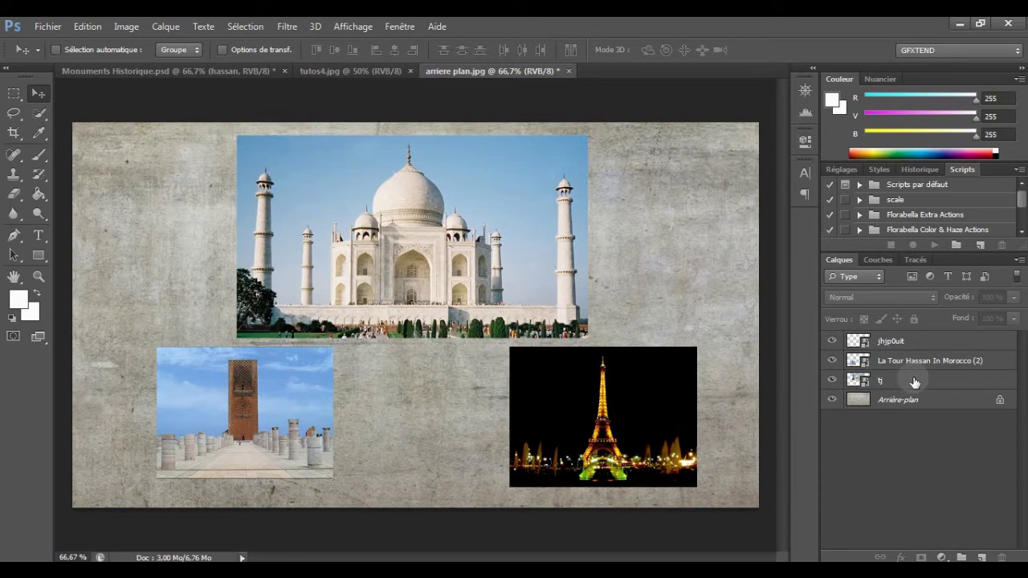
Step: Enable a stroke (Contour) layer style on the Taj Mahal layer and show its settings
{"action": "left_click", "coordinate": [891, 383]}
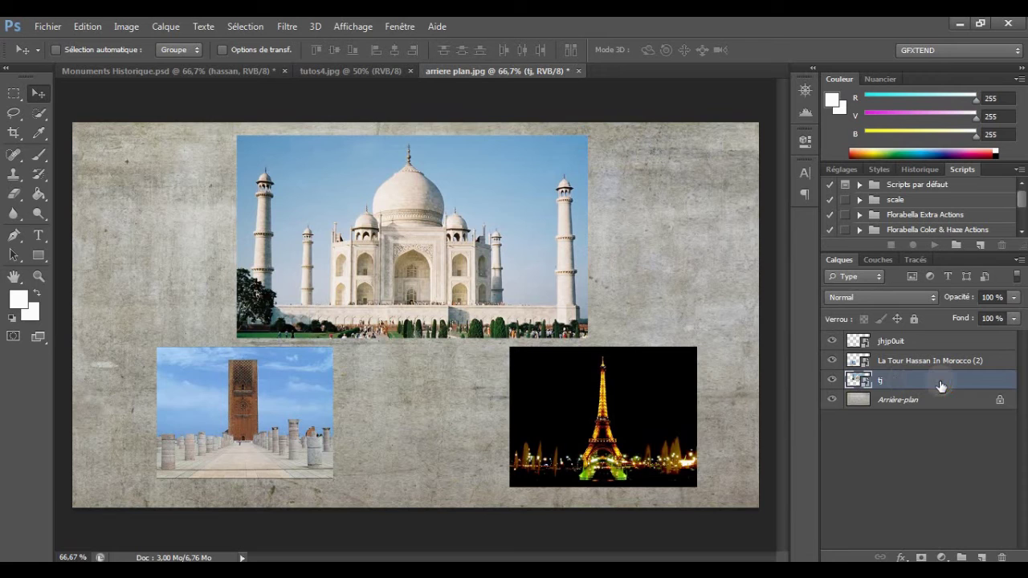
{"action": "double_click", "coordinate": [900, 377]}
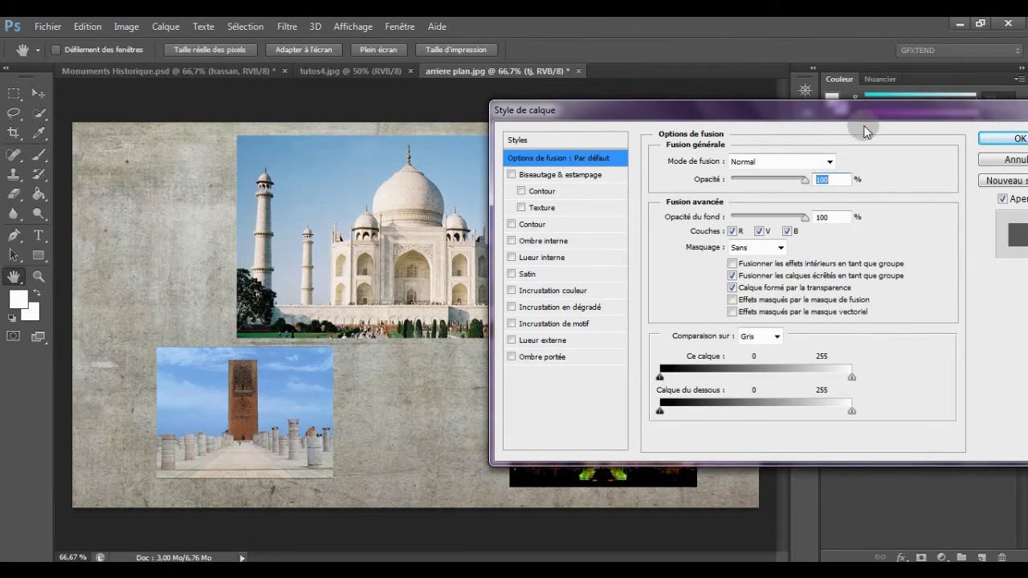
{"action": "left_click_drag", "start_coordinate": [841, 116], "coordinate": [576, 114]}
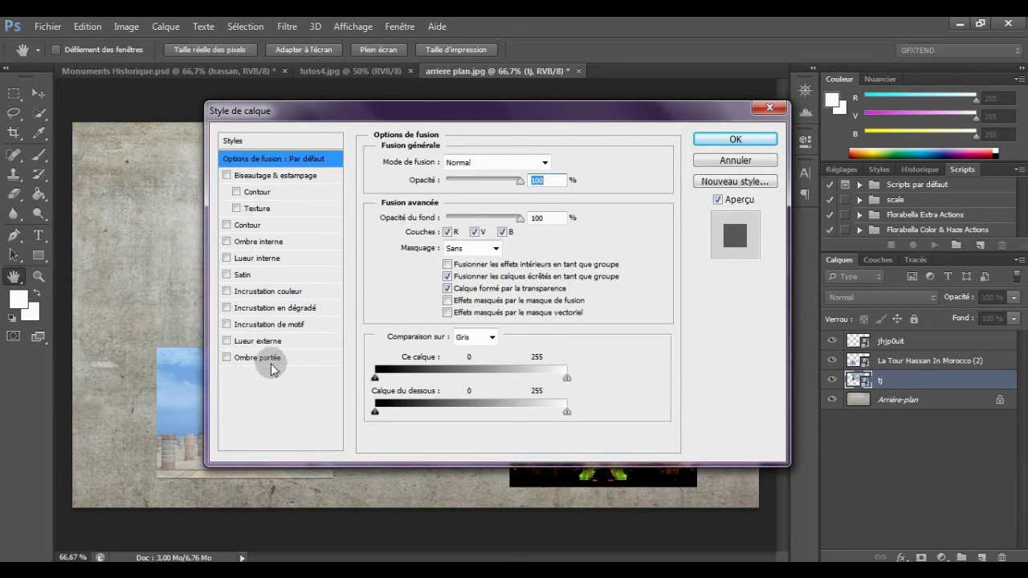
{"action": "left_click_drag", "start_coordinate": [264, 118], "coordinate": [573, 118]}
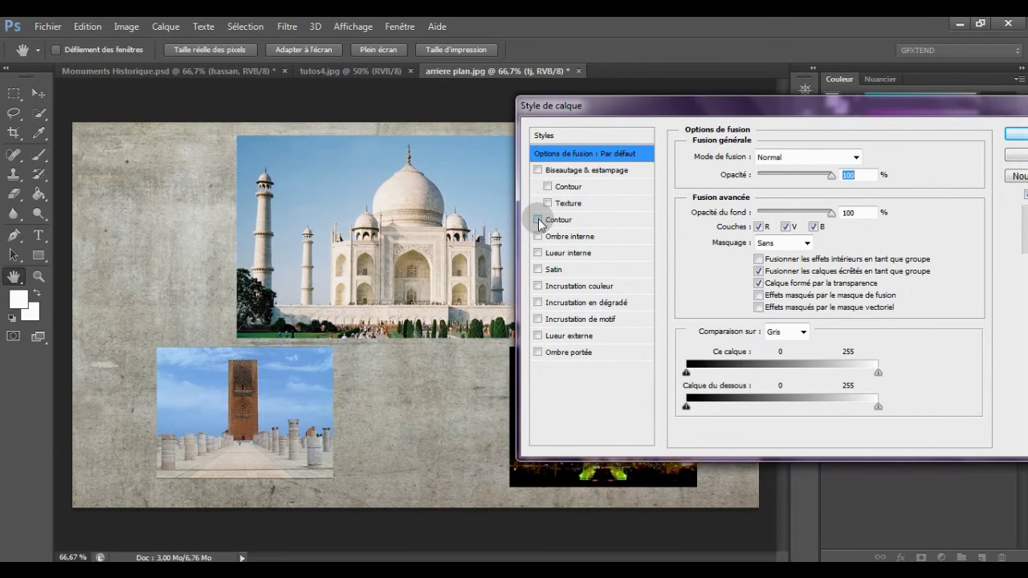
{"action": "left_click", "coordinate": [538, 220]}
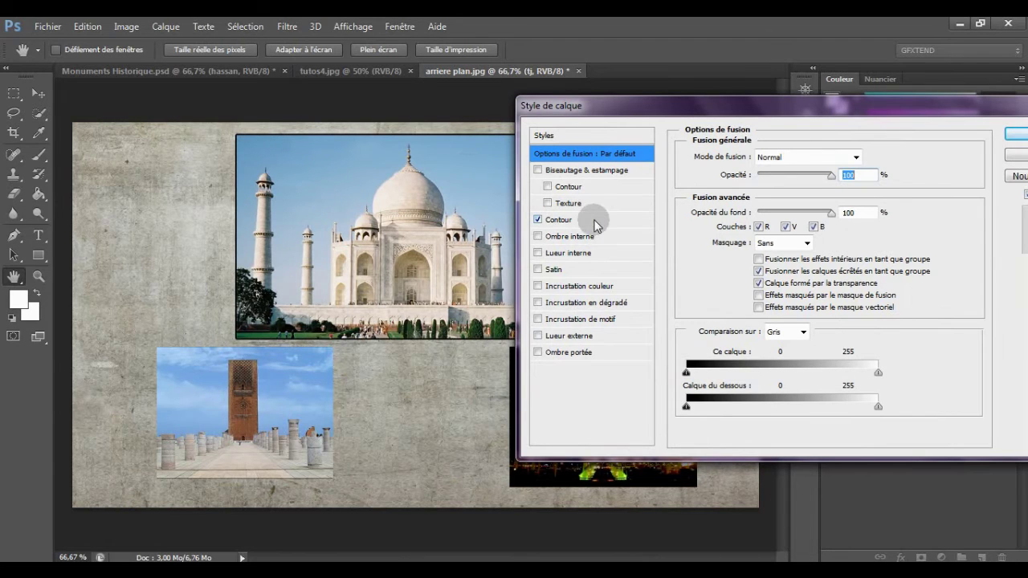
{"action": "left_click", "coordinate": [562, 220]}
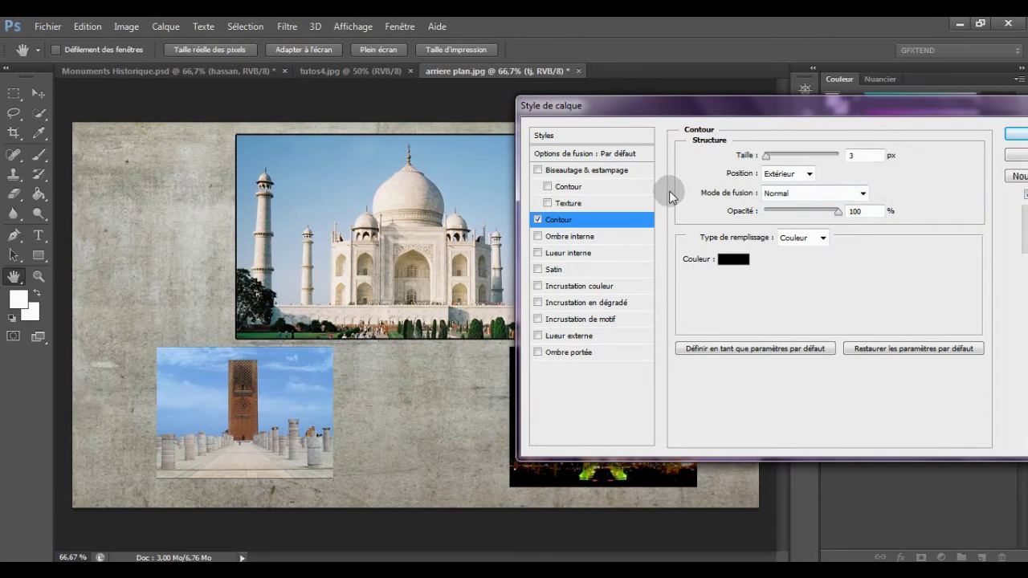
{"action": "left_click", "coordinate": [837, 211]}
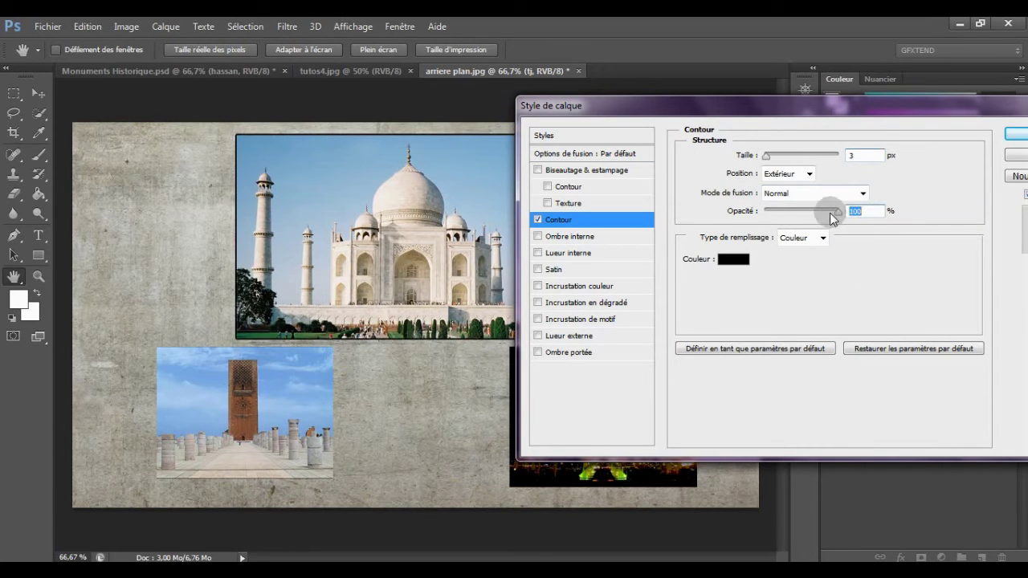
{"action": "left_click_drag", "start_coordinate": [838, 214], "coordinate": [793, 222]}
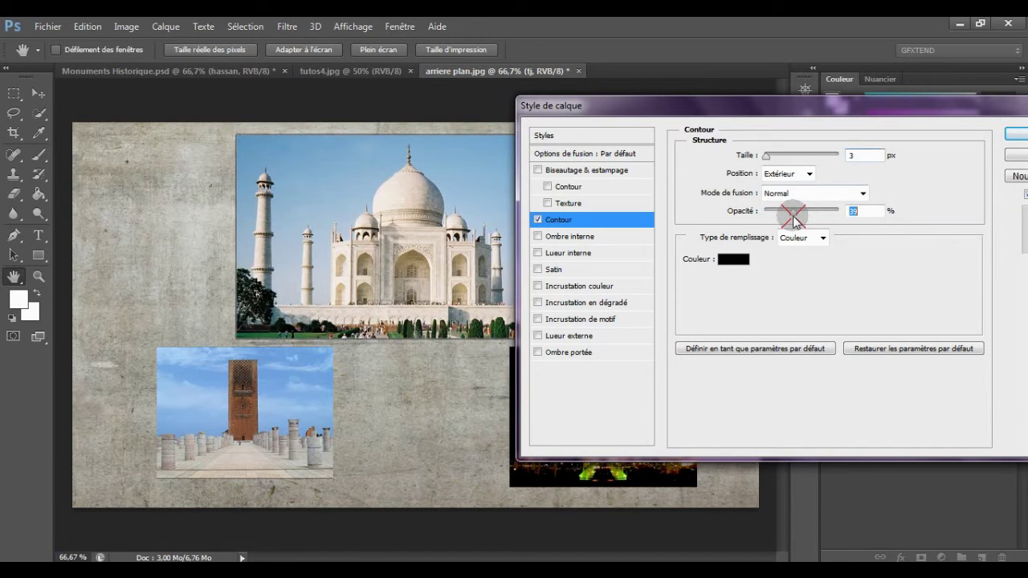
{"action": "key", "text": "ctrl+z"}
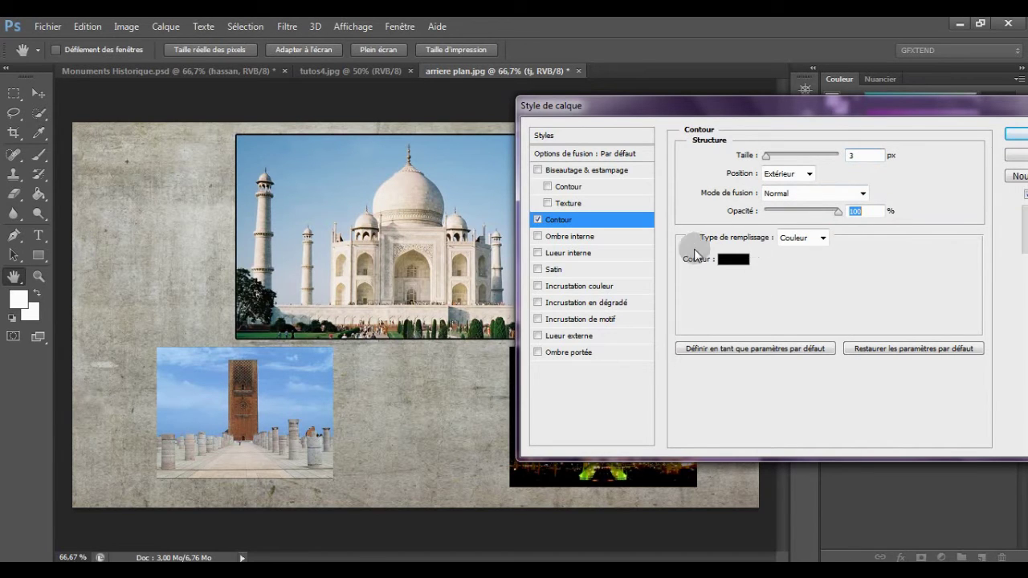
Step: Set the Taj Mahal layer's stroke colour to white and its size to 6 px
{"action": "left_click", "coordinate": [733, 259]}
{"action": "left_click_drag", "start_coordinate": [430, 222], "coordinate": [402, 201]}
{"action": "left_click", "coordinate": [823, 203]}
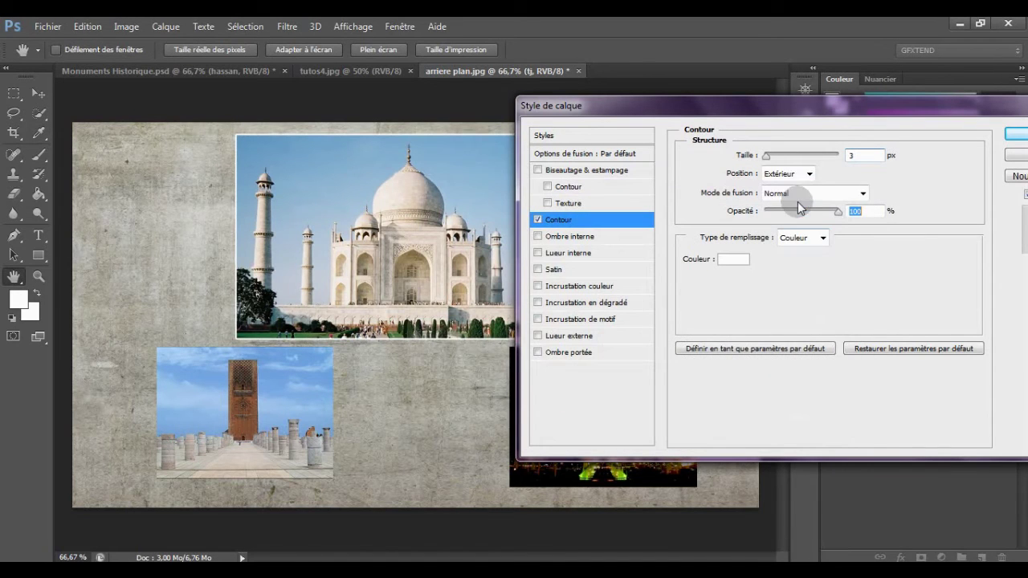
{"action": "left_click", "coordinate": [769, 158]}
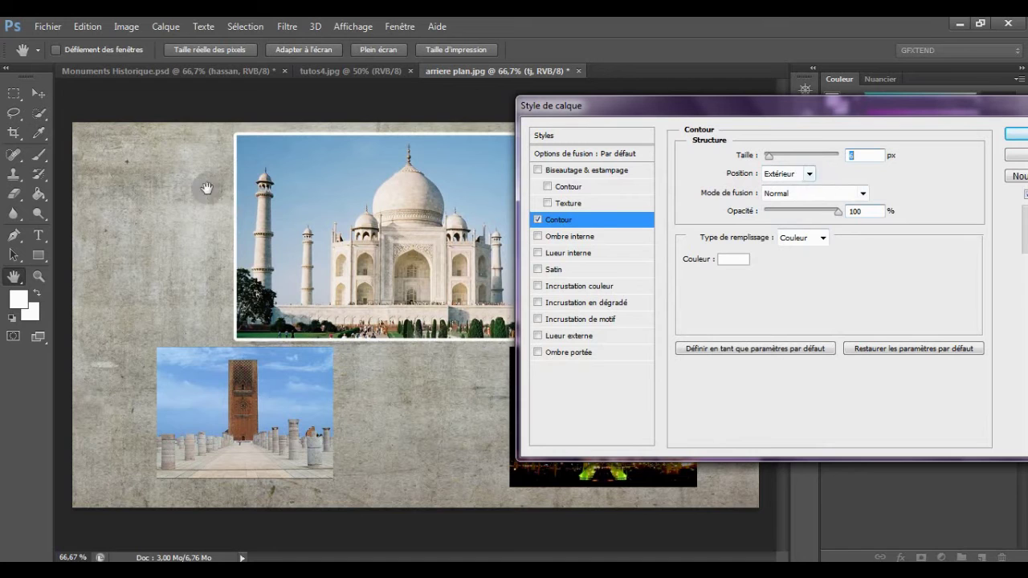
Step: Switch the stroke position to Intérieur and return it to Extérieur
{"action": "left_click", "coordinate": [811, 175]}
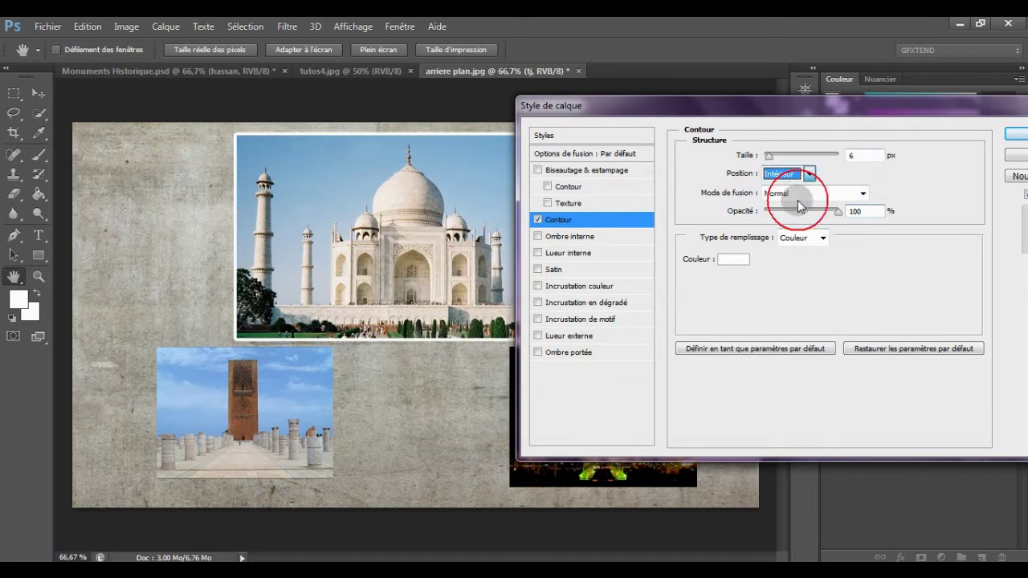
{"action": "left_click", "coordinate": [804, 196]}
{"action": "left_click", "coordinate": [807, 177]}
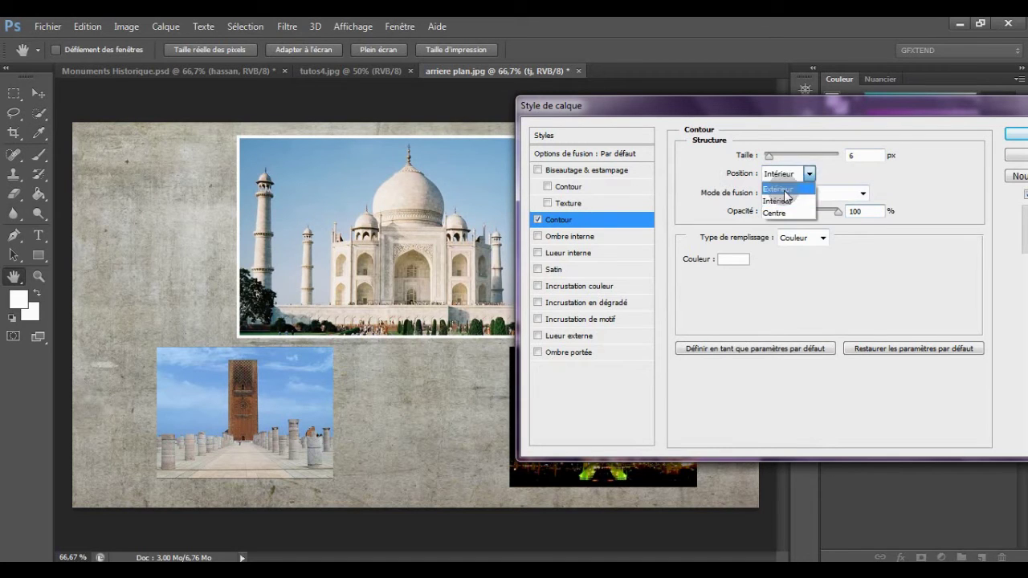
{"action": "left_click", "coordinate": [783, 191]}
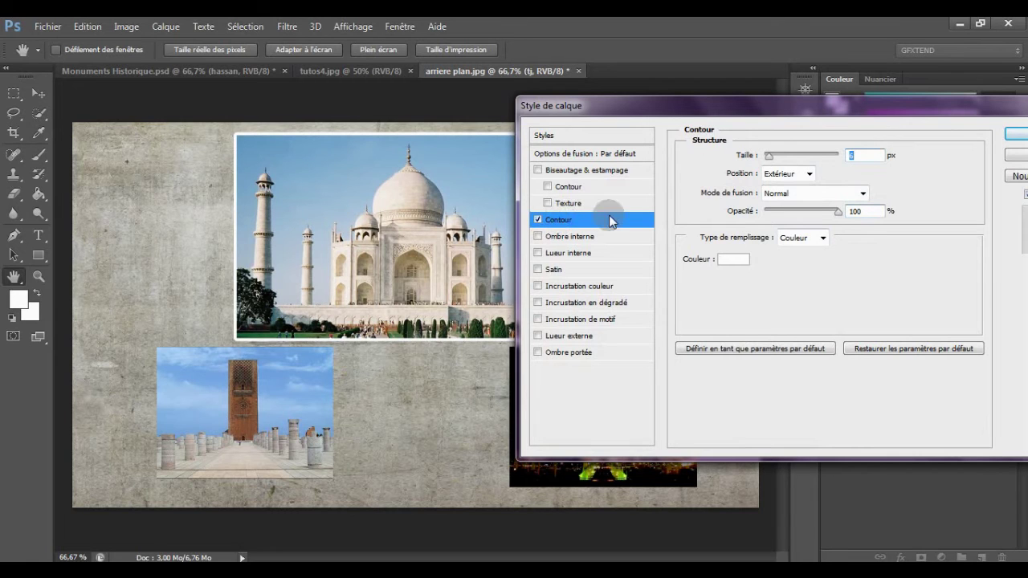
Step: Add a drop shadow to the Taj Mahal layer with a 45° angle and 19 px distance, and apply the layer style
{"action": "left_click", "coordinate": [538, 354]}
{"action": "left_click", "coordinate": [581, 353]}
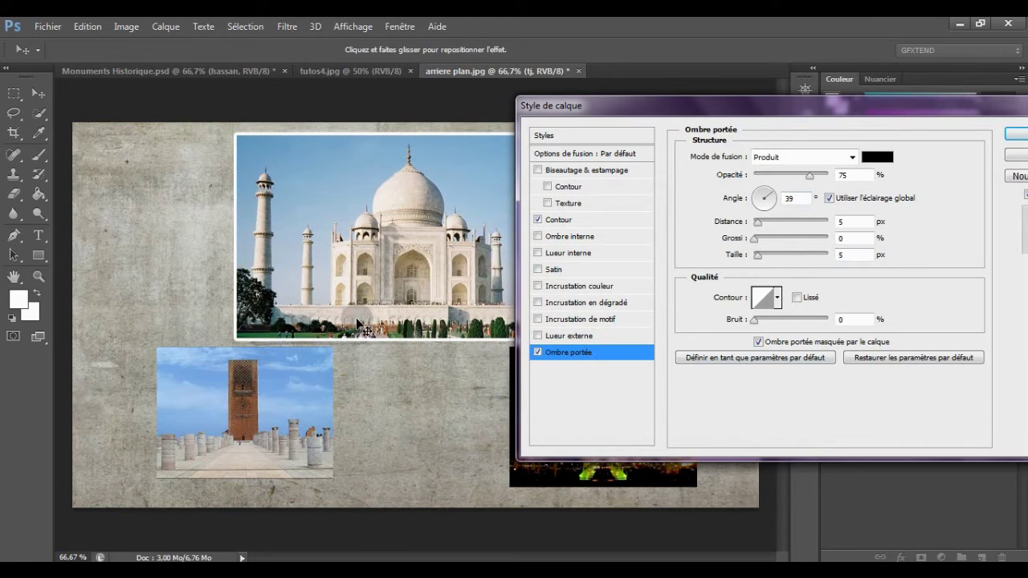
{"action": "left_click", "coordinate": [297, 230]}
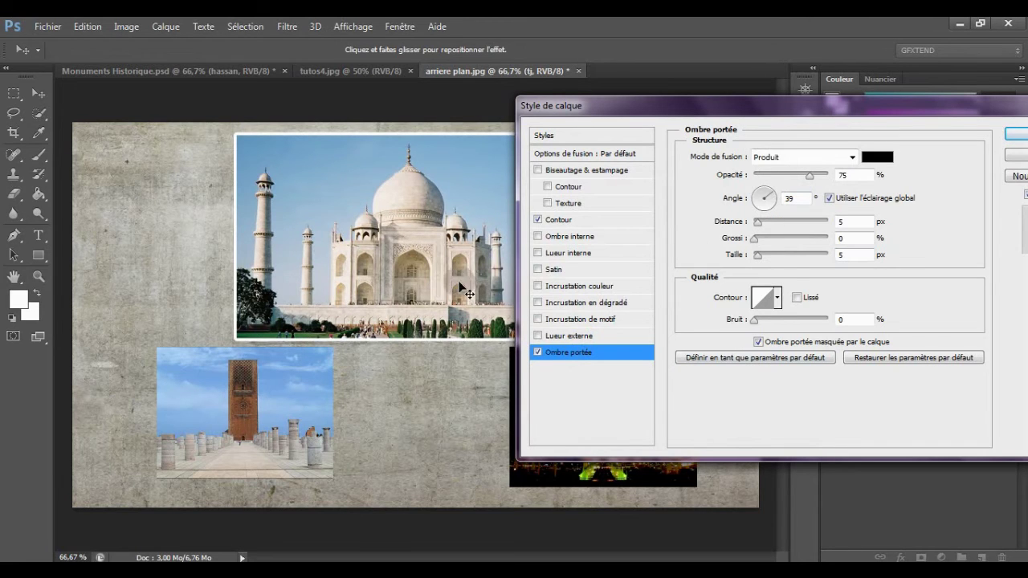
{"action": "mouse_move", "coordinate": [399, 257]}
{"action": "left_mouse_down"}
{"action": "mouse_move", "coordinate": [378, 259]}
{"action": "mouse_move", "coordinate": [390, 268]}
{"action": "mouse_move", "coordinate": [377, 280]}
{"action": "mouse_move", "coordinate": [333, 285]}
{"action": "mouse_move", "coordinate": [318, 275]}
{"action": "mouse_move", "coordinate": [333, 258]}
{"action": "mouse_move", "coordinate": [395, 265]}
{"action": "left_mouse_up"}
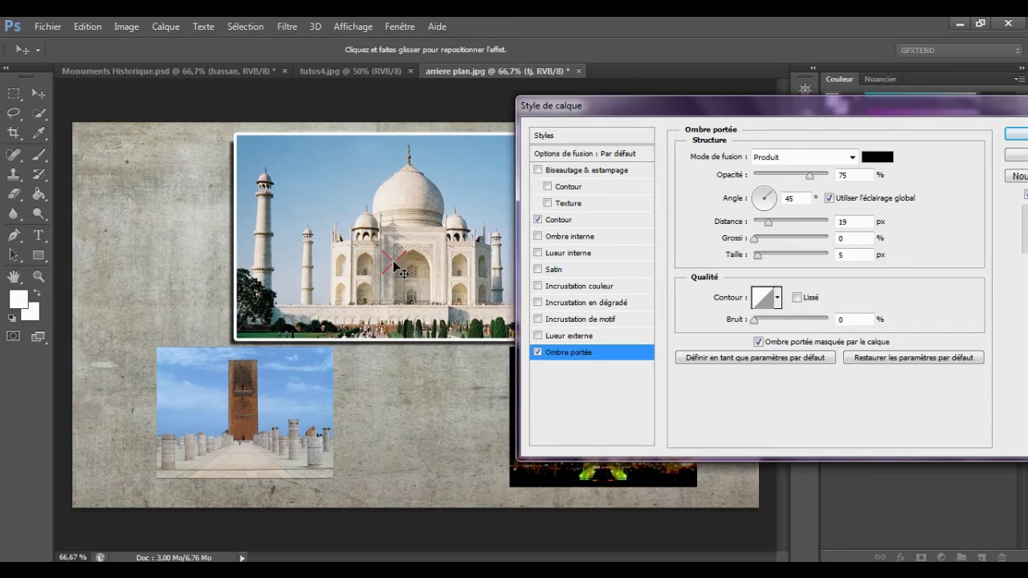
{"action": "left_click_drag", "start_coordinate": [923, 105], "coordinate": [442, 155]}
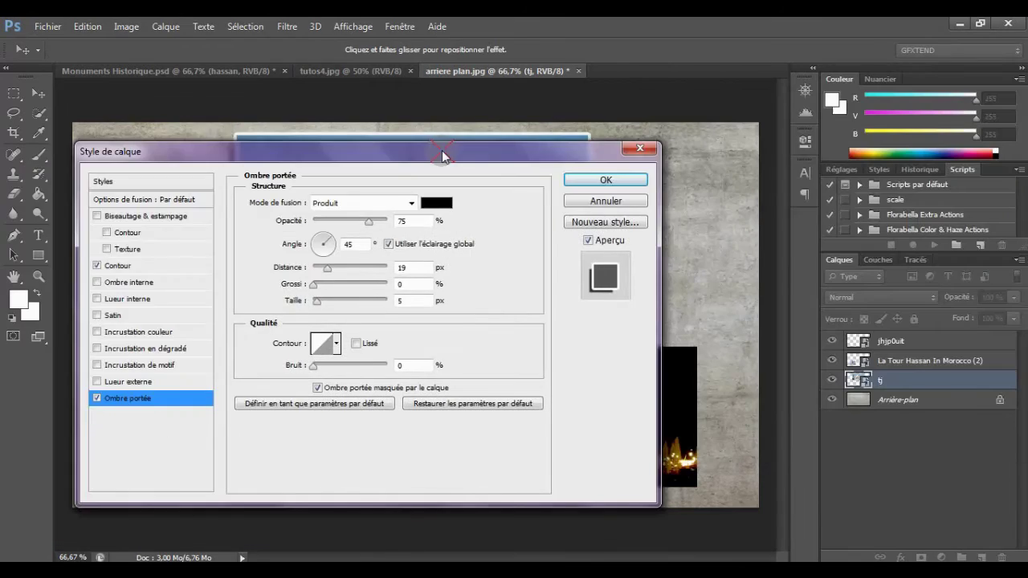
{"action": "left_click", "coordinate": [605, 179]}
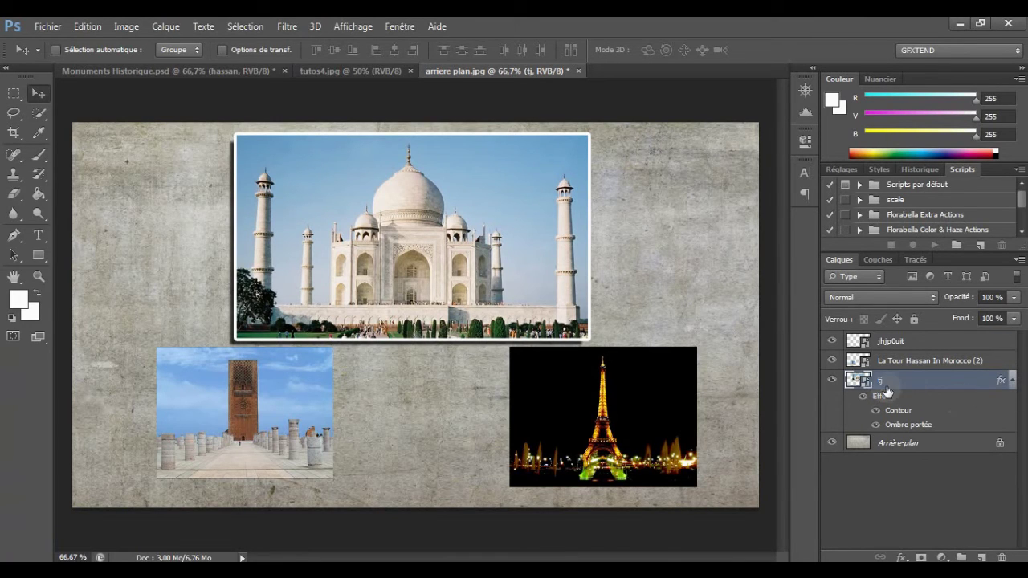
Step: Copy the Taj Mahal layer's style to the Hassan Tower and Eiffel Tower layers and collapse the effects lists
{"action": "left_click", "coordinate": [1012, 380]}
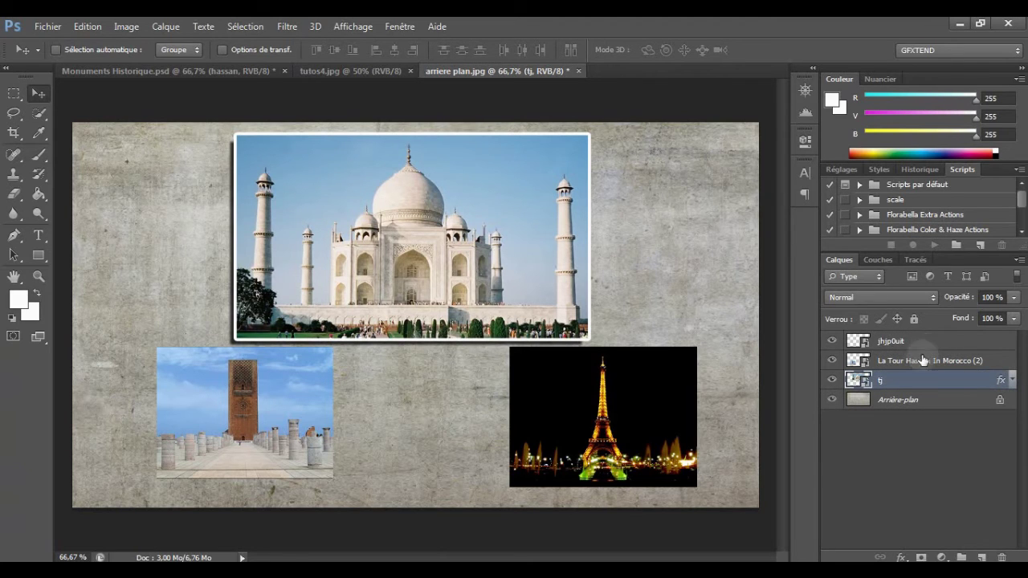
{"action": "key", "text": "alt"}
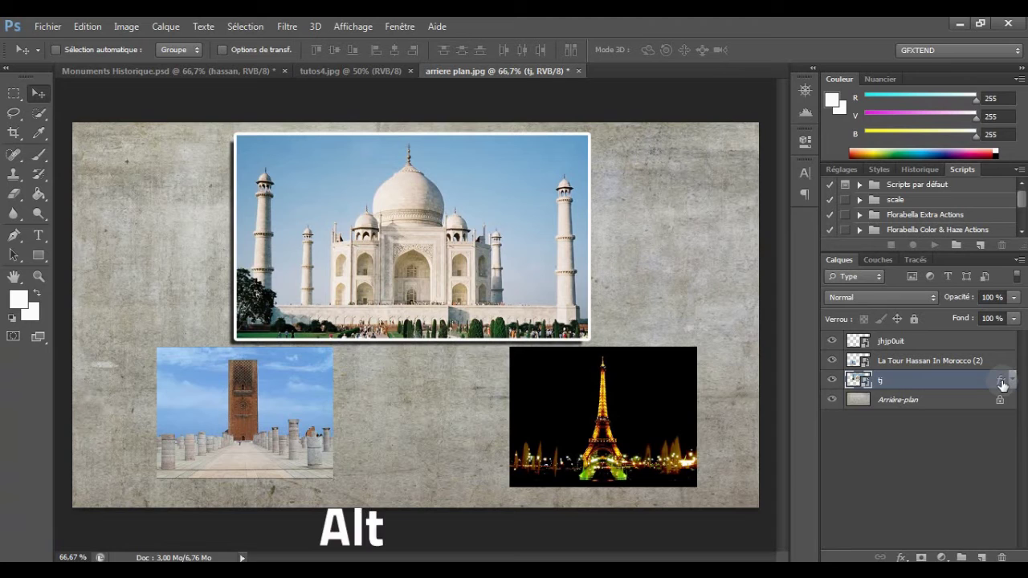
{"action": "left_click_drag", "start_coordinate": [1001, 384], "coordinate": [999, 344]}
{"action": "left_click", "coordinate": [1012, 340]}
{"action": "left_click", "coordinate": [1012, 363]}
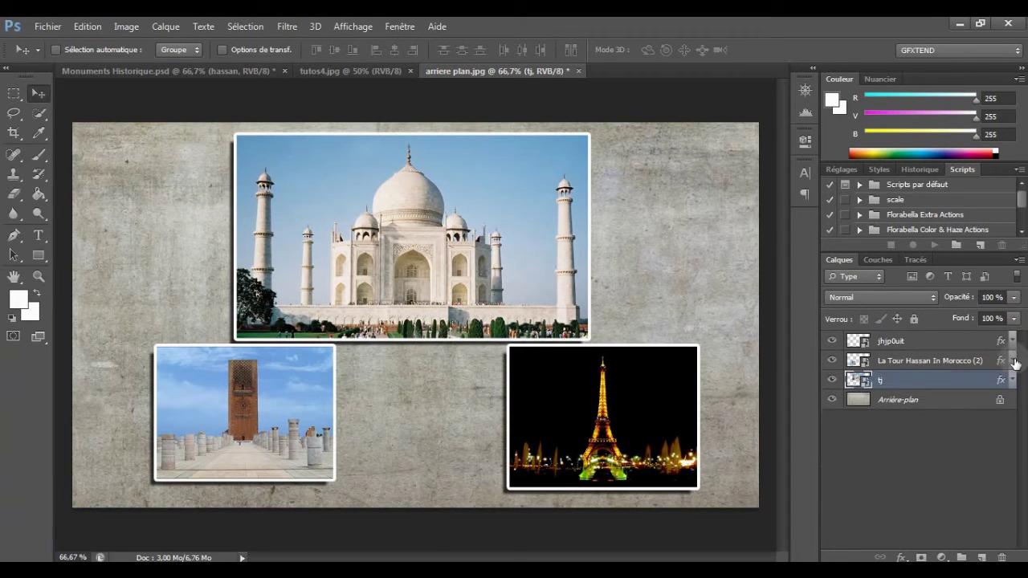
{"action": "left_click", "coordinate": [1012, 363]}
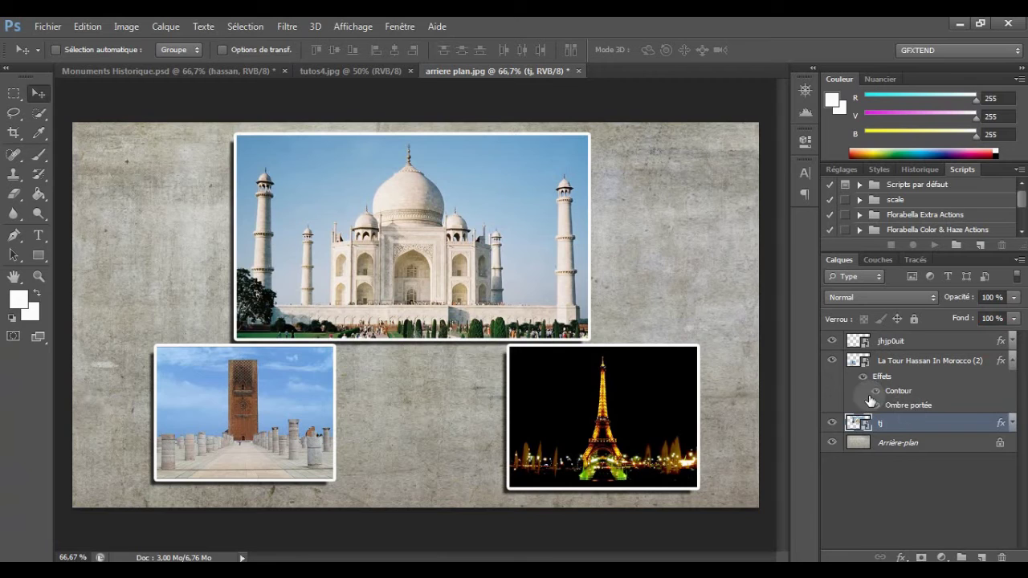
{"action": "left_click", "coordinate": [1013, 361]}
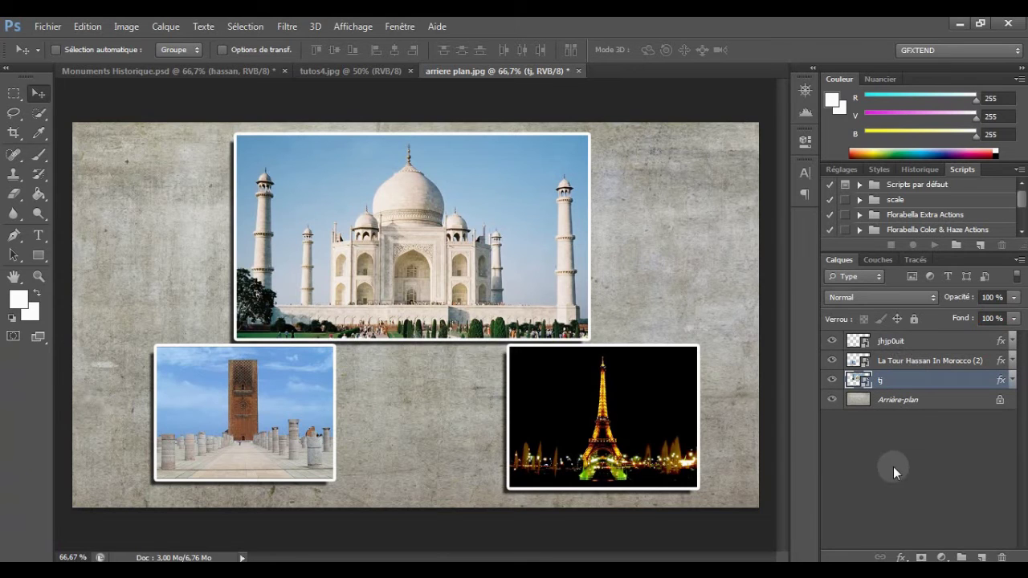
Step: Make a wide rectangular selection over the canvas's upper left area, overlapping the Taj Mahal photo, and create a new layer
{"action": "left_click", "coordinate": [940, 477]}
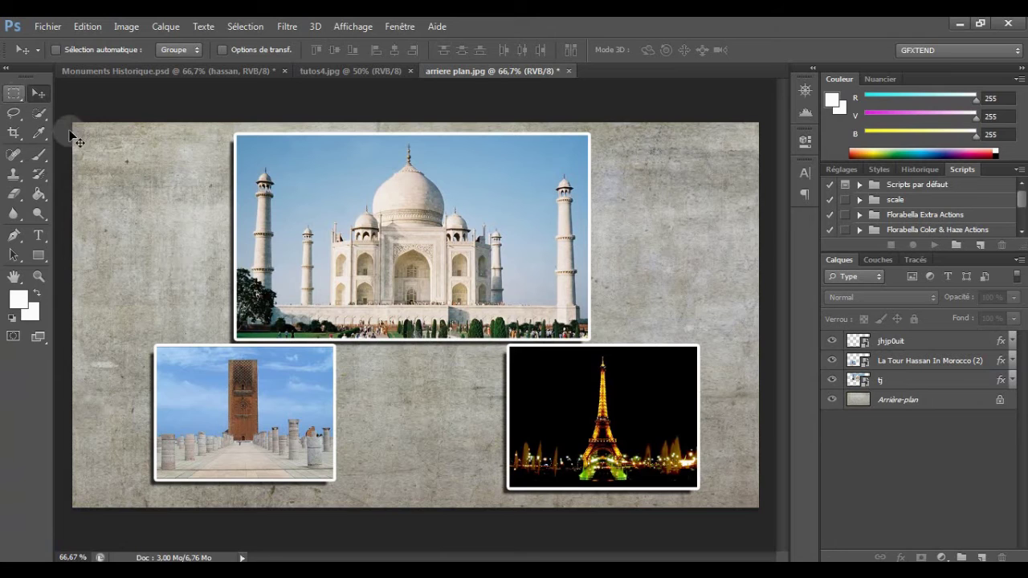
{"action": "left_click", "coordinate": [15, 95]}
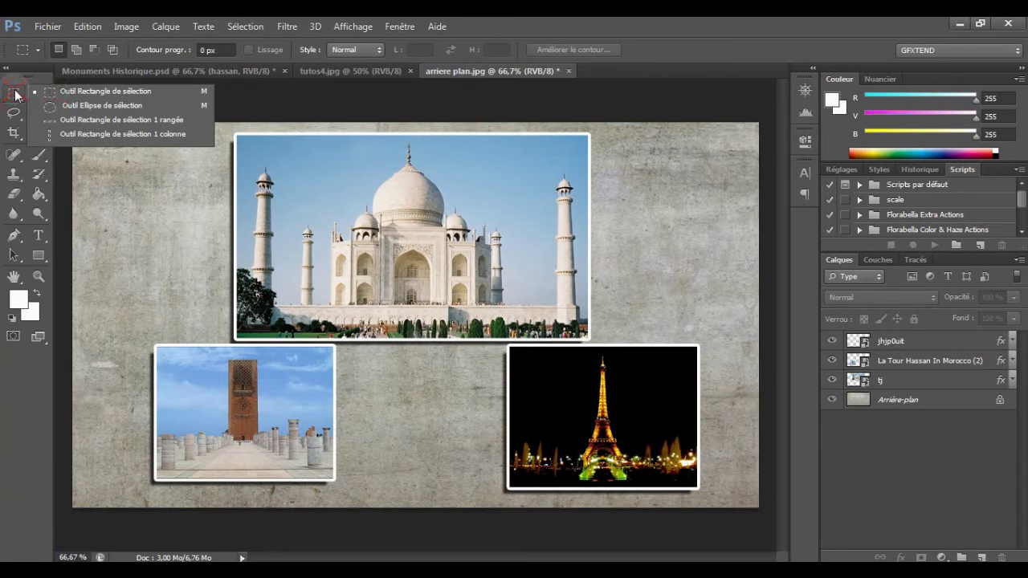
{"action": "left_click", "coordinate": [136, 92]}
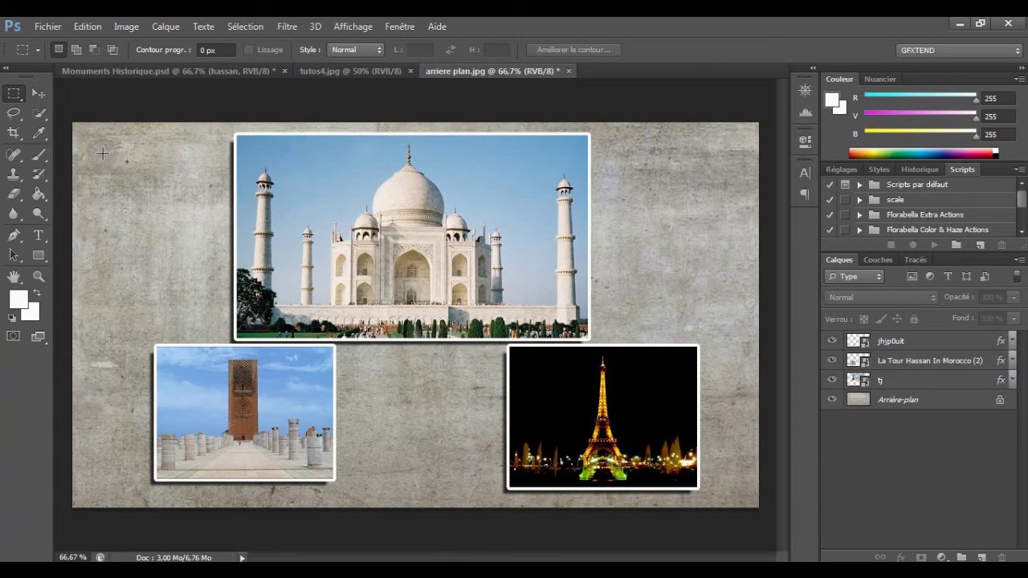
{"action": "left_click_drag", "start_coordinate": [102, 145], "coordinate": [338, 183]}
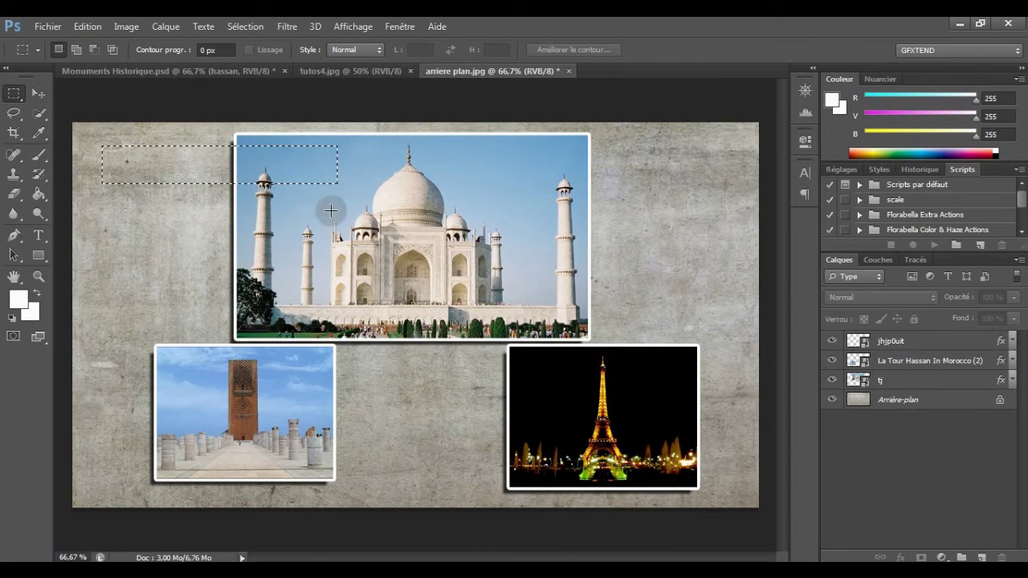
{"action": "left_click", "coordinate": [983, 558]}
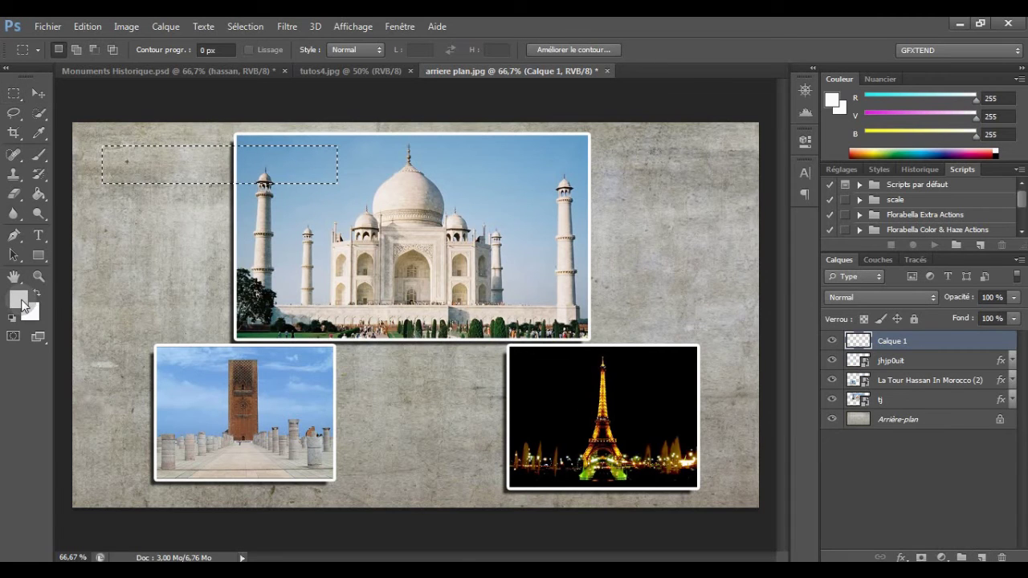
Step: Set the foreground colour to black and fill the rectangular selection with it using the Paint Bucket
{"action": "left_click", "coordinate": [19, 301]}
{"action": "left_click", "coordinate": [367, 406]}
{"action": "left_click", "coordinate": [797, 204]}
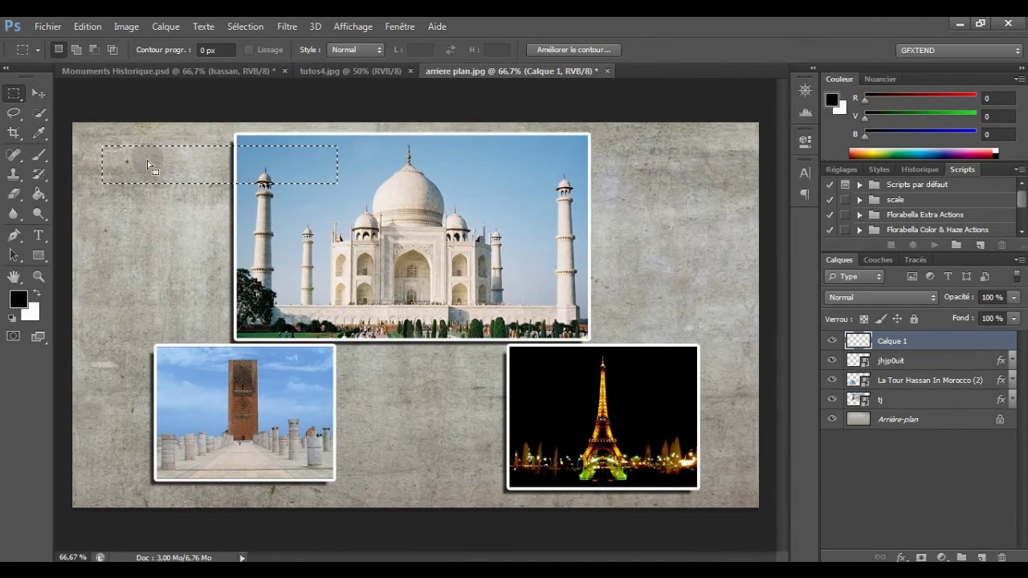
{"action": "left_click", "coordinate": [37, 193]}
{"action": "left_click", "coordinate": [188, 165]}
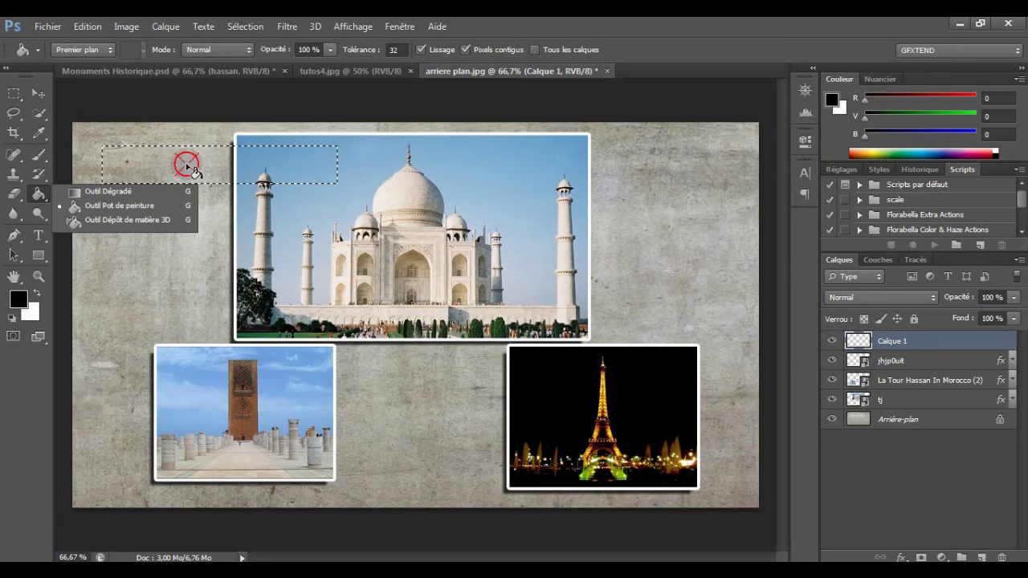
{"action": "left_click", "coordinate": [205, 169]}
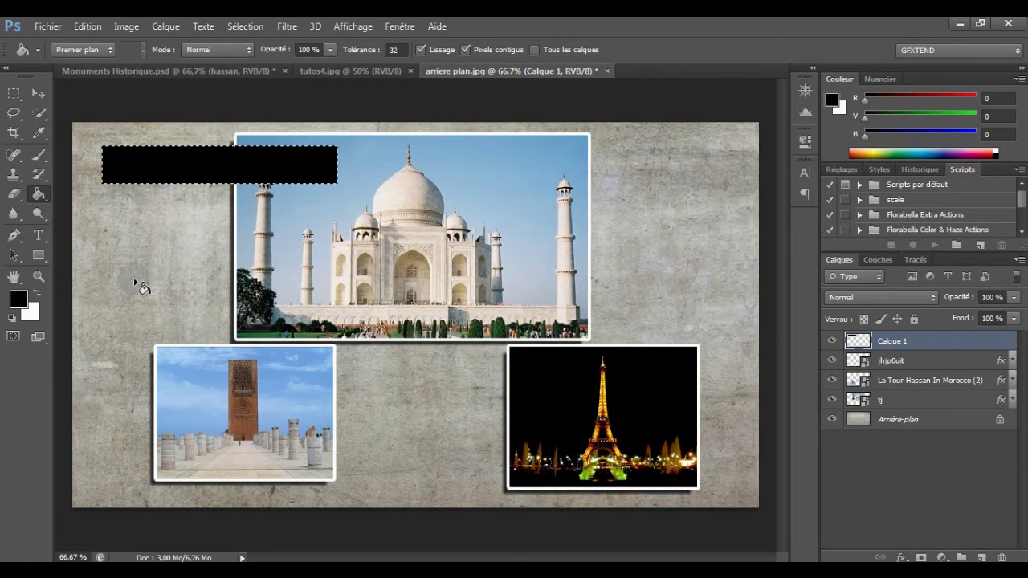
Step: Deselect the filled black rectangle and switch to the Move tool
{"action": "left_click", "coordinate": [241, 27]}
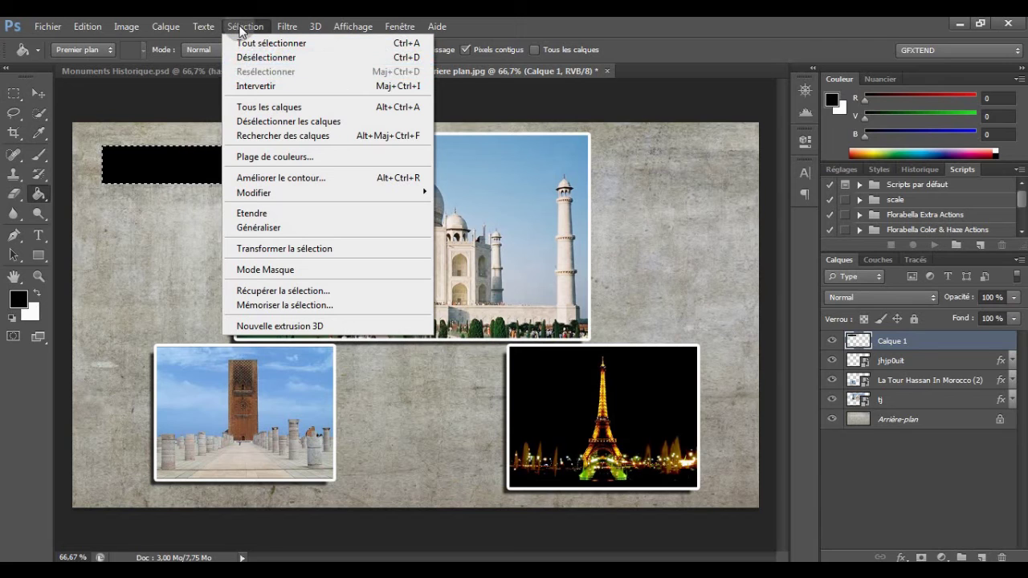
{"action": "left_click", "coordinate": [266, 57]}
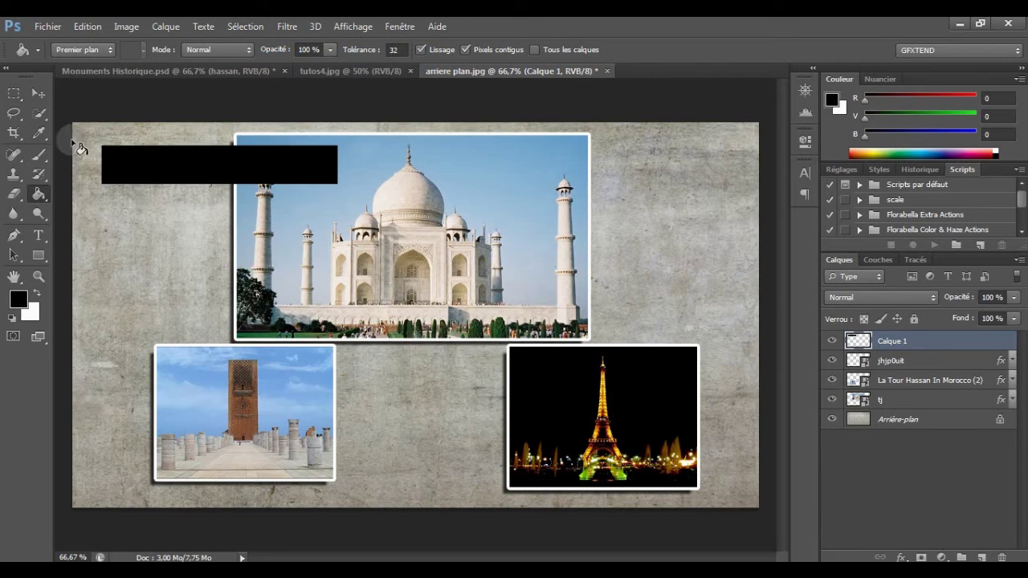
{"action": "left_click", "coordinate": [37, 93]}
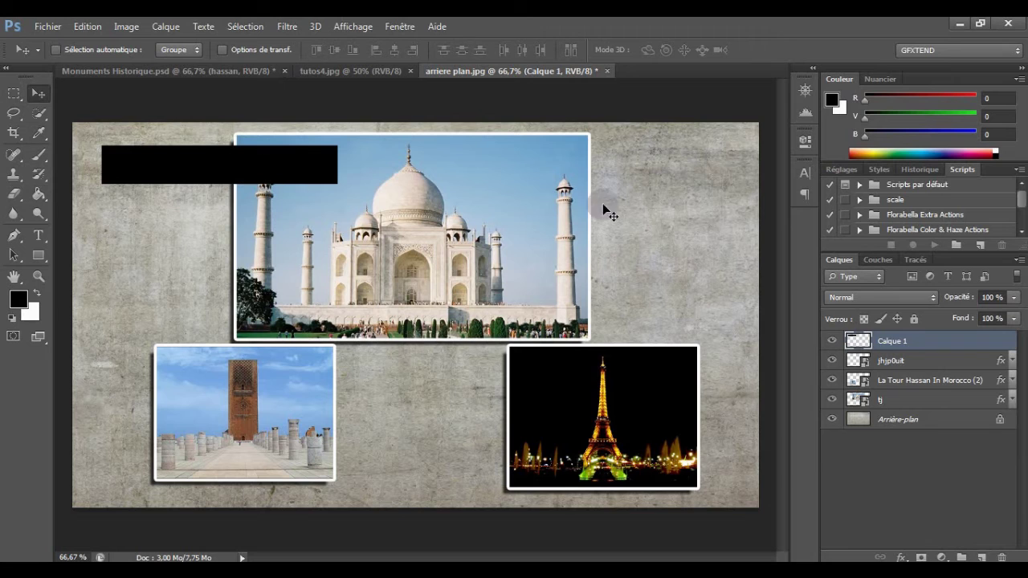
Step: Move the black rectangle's layer below the three photo layers, directly above the background layer
{"action": "left_click_drag", "start_coordinate": [938, 341], "coordinate": [927, 406]}
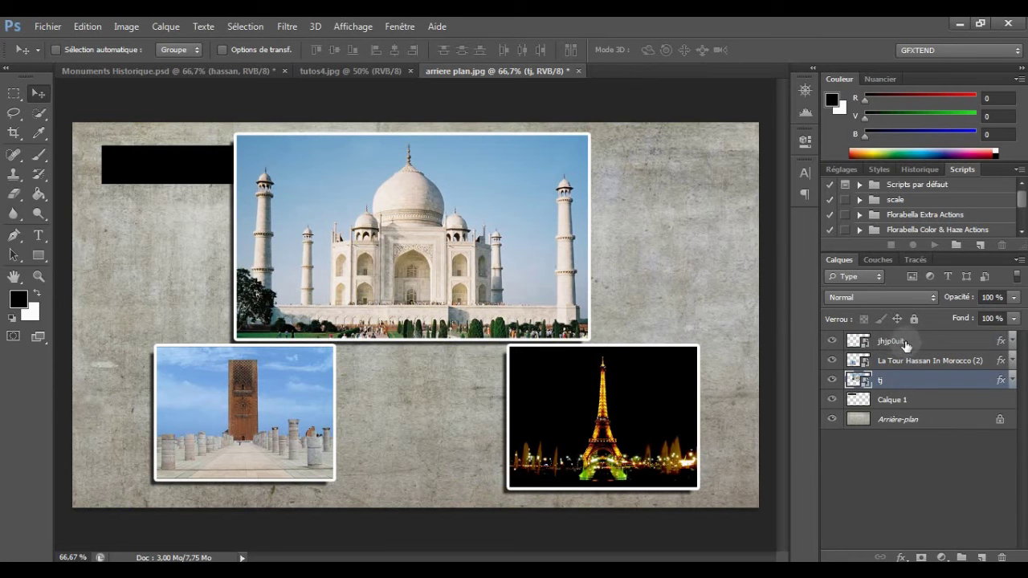
{"action": "key", "text": "alt+Tab"}
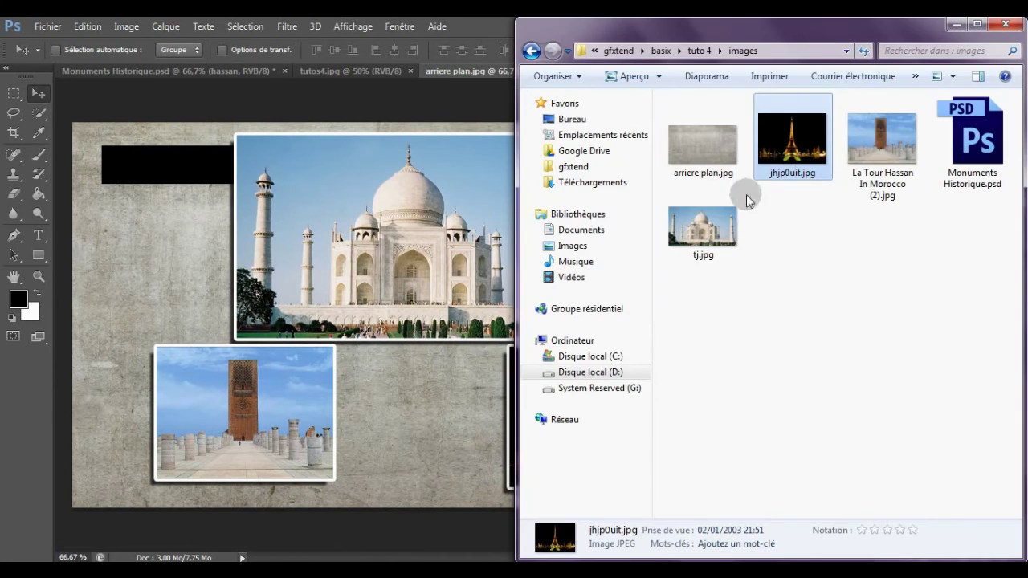
{"action": "left_click", "coordinate": [483, 24]}
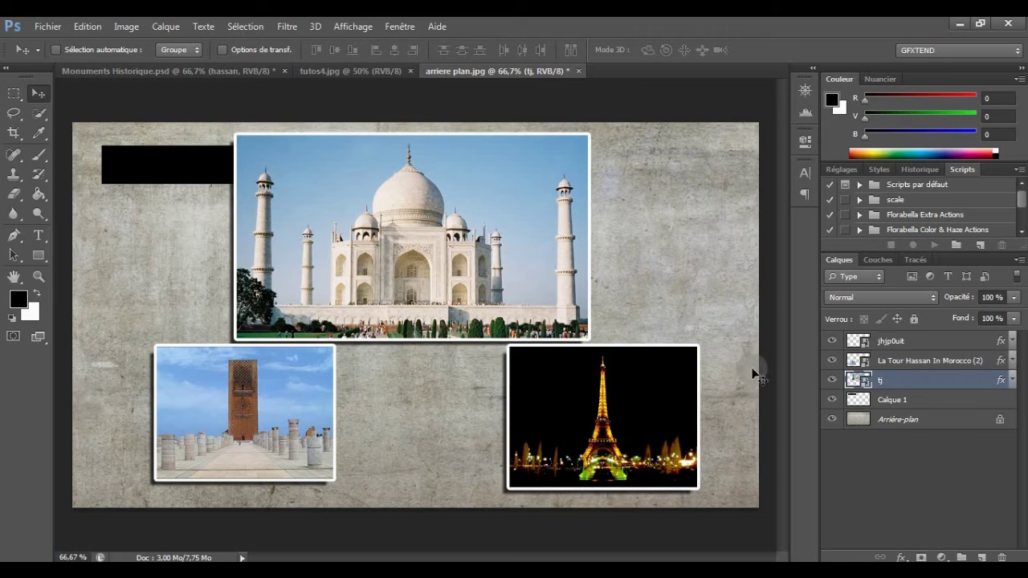
Step: Rename the Eiffel Tower photo layer as "Tour eiffel" and the Taj Mahal photo layer as "Taj mahal"
{"action": "double_click", "coordinate": [888, 344]}
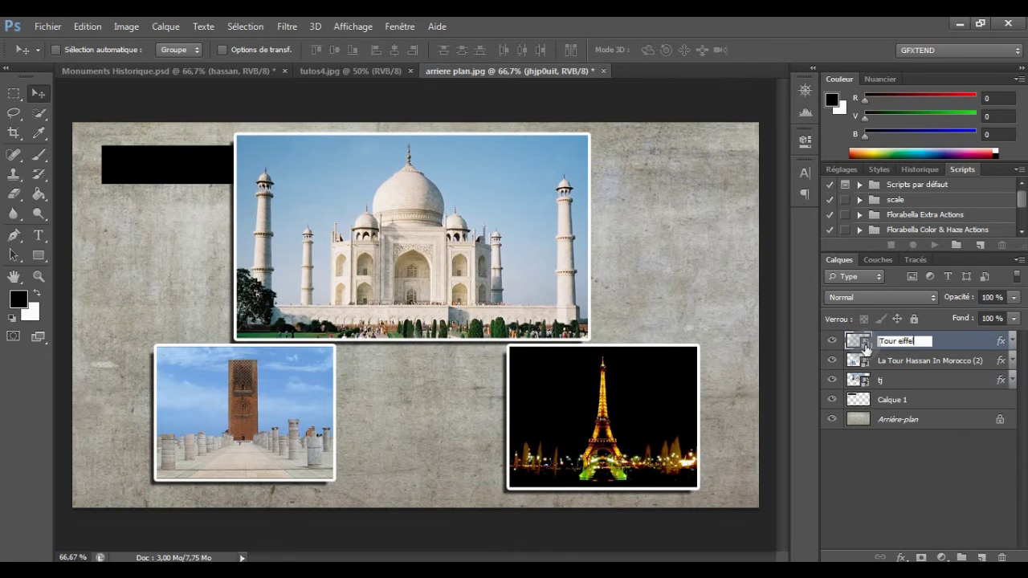
{"action": "key", "text": "Return"}
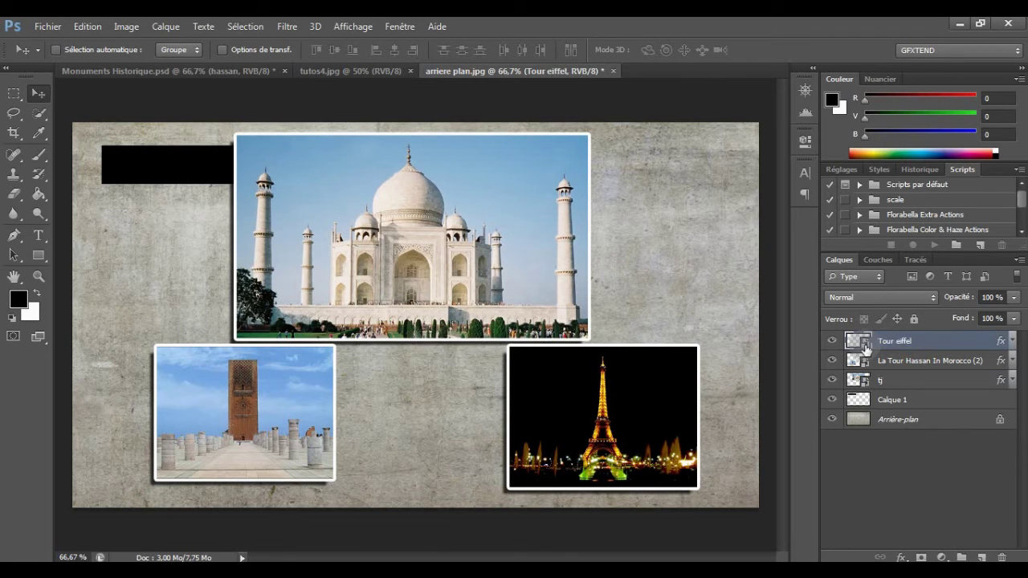
{"action": "left_click", "coordinate": [880, 386]}
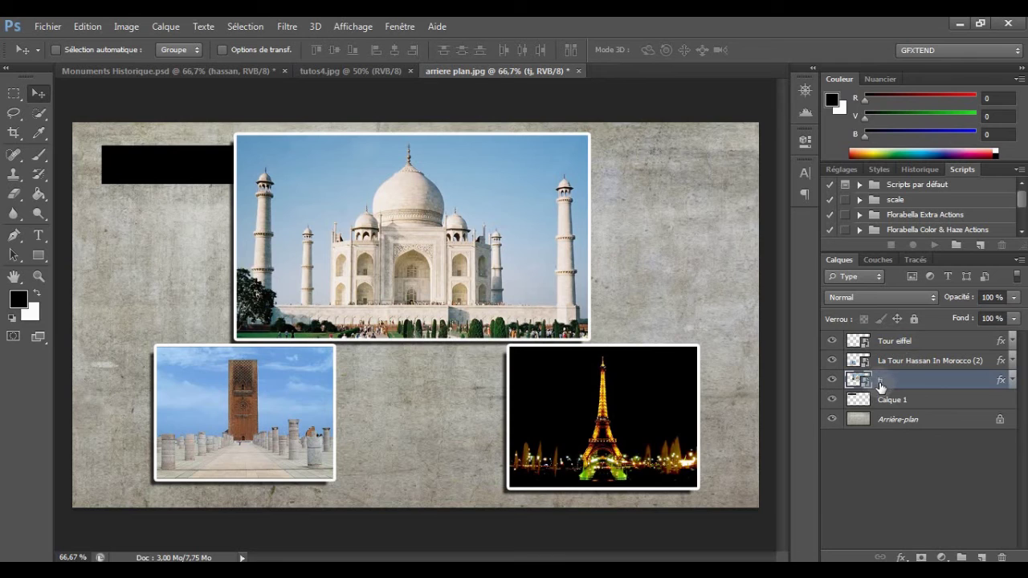
{"action": "double_click", "coordinate": [880, 386]}
{"action": "key", "text": "Return"}
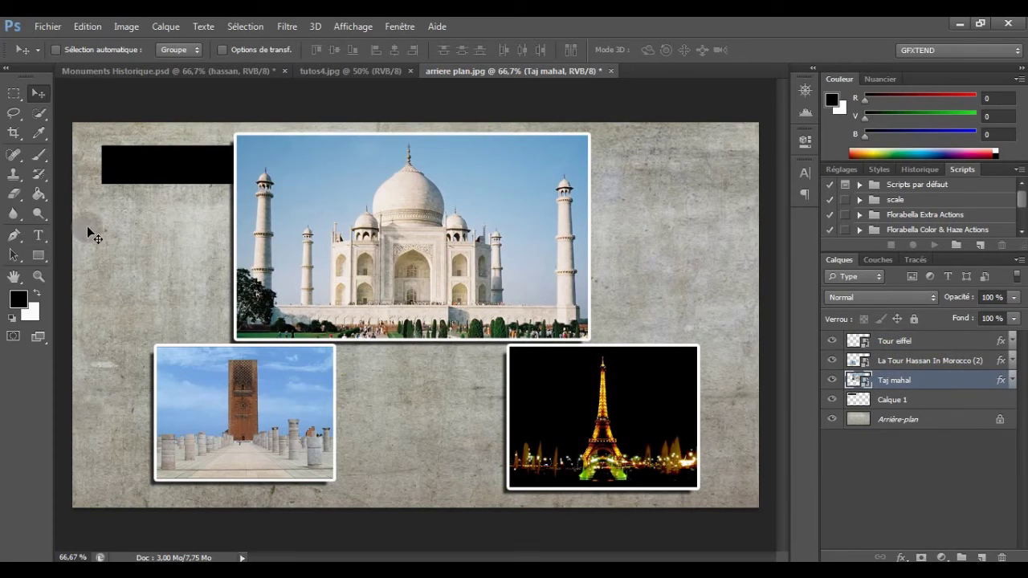
Step: Add the text "Taj mahal" in white (ffffff) on the visible part of the black rectangle
{"action": "left_click", "coordinate": [40, 236]}
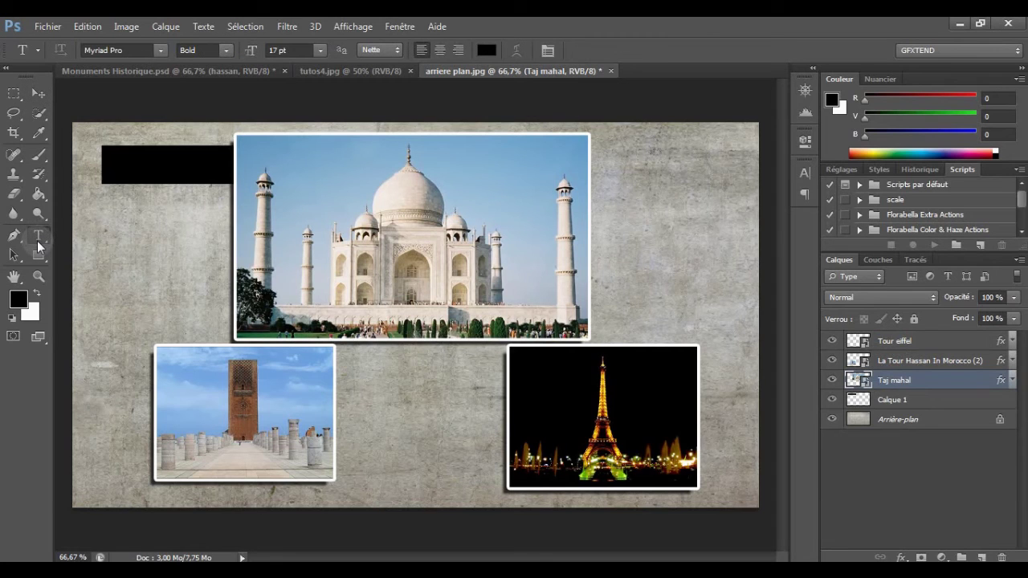
{"action": "left_click", "coordinate": [116, 160]}
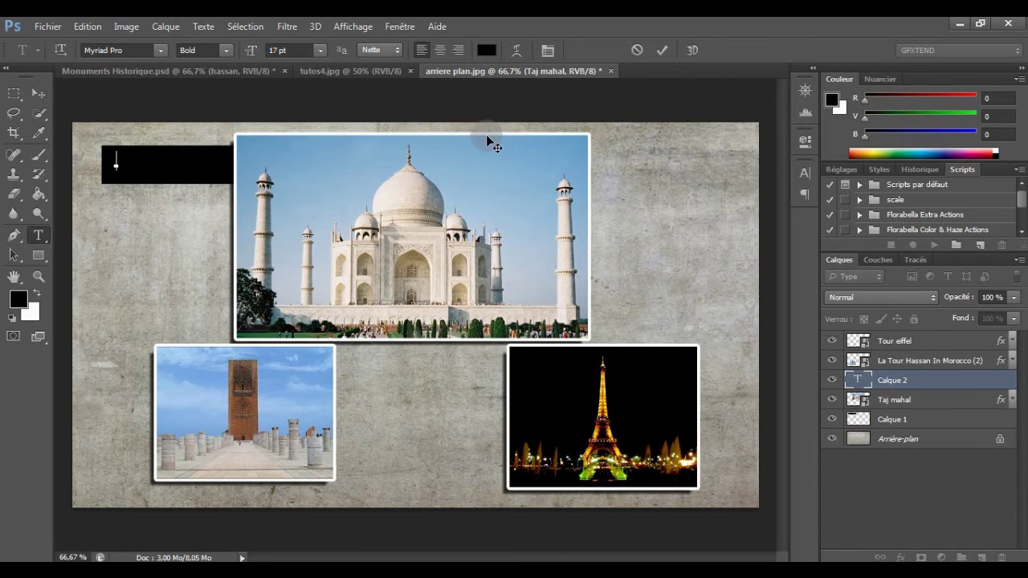
{"action": "left_click", "coordinate": [489, 50]}
{"action": "left_click_drag", "start_coordinate": [488, 230], "coordinate": [384, 194]}
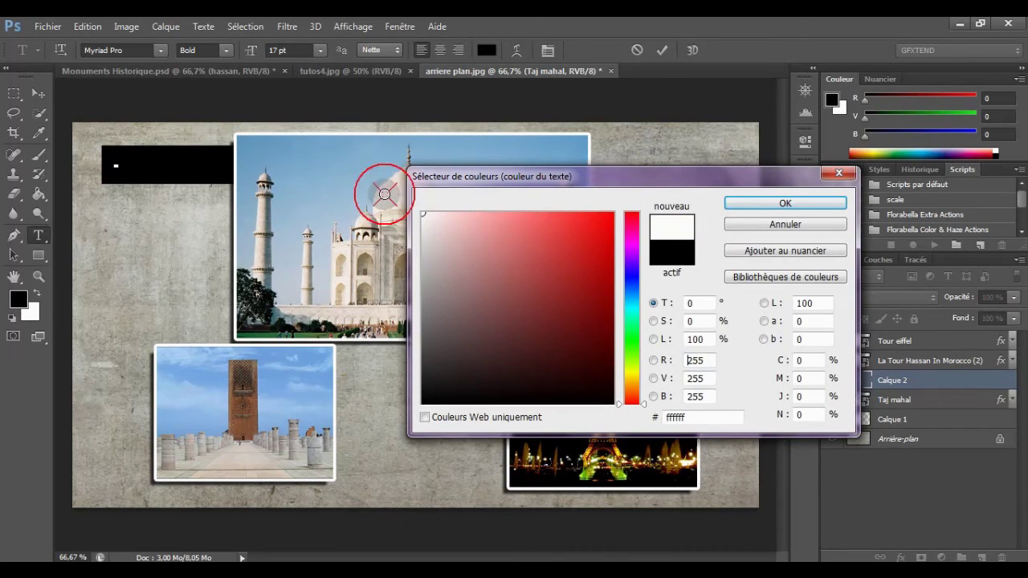
{"action": "left_click", "coordinate": [782, 203]}
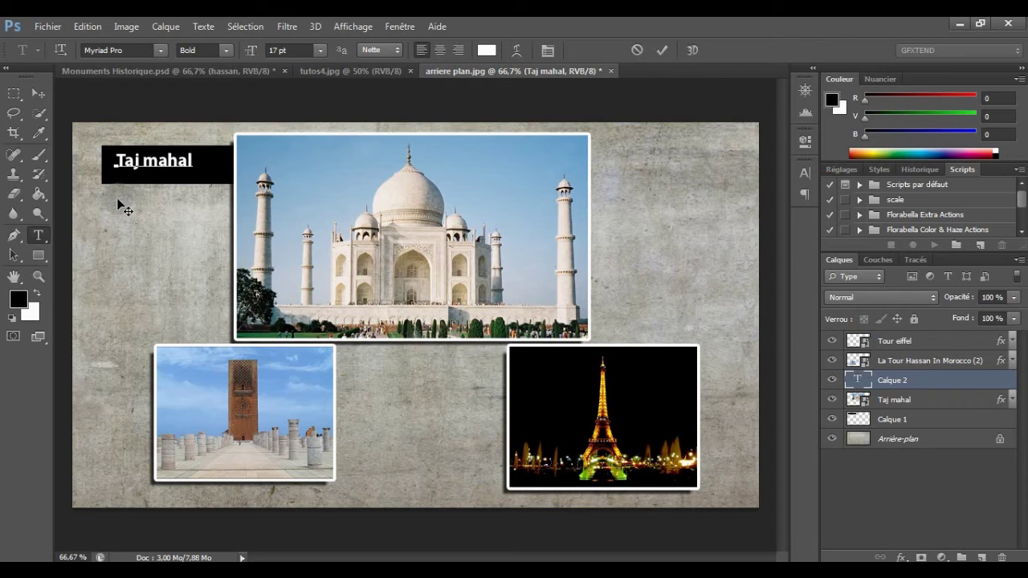
{"action": "left_click", "coordinate": [125, 208]}
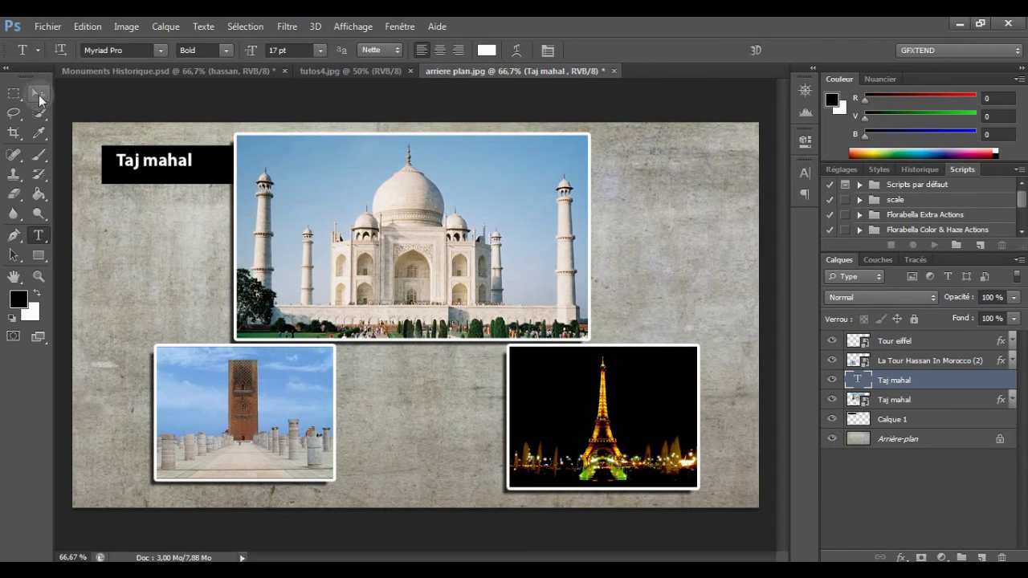
Step: Centre the "Taj mahal" text on the visible part of the black rectangle and select the rectangle's layer, Calque 1
{"action": "left_click", "coordinate": [39, 94]}
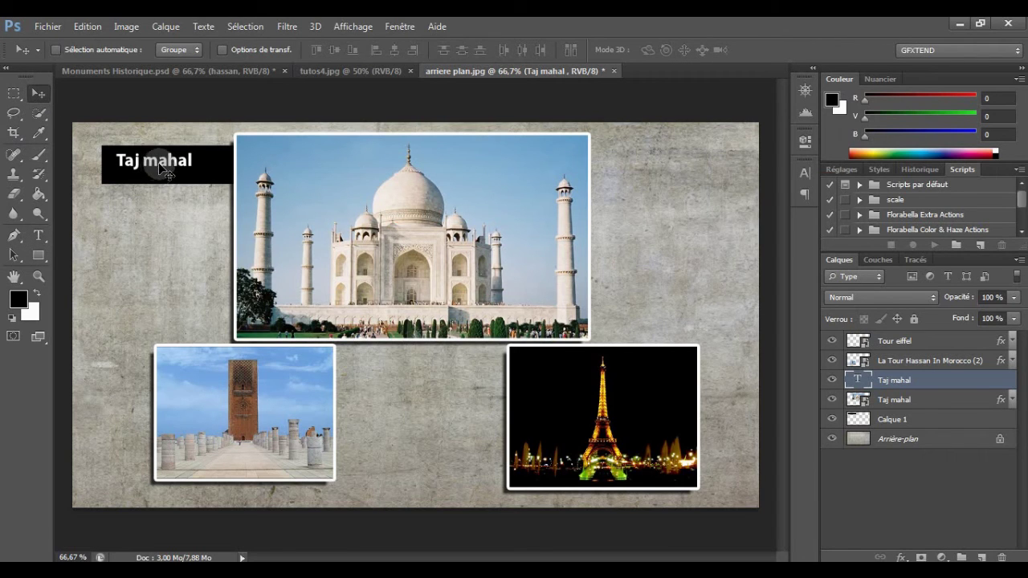
{"action": "left_click_drag", "start_coordinate": [158, 169], "coordinate": [169, 172]}
{"action": "key", "text": "alt+bracketleft"}
{"action": "key", "text": "alt+bracketleft"}
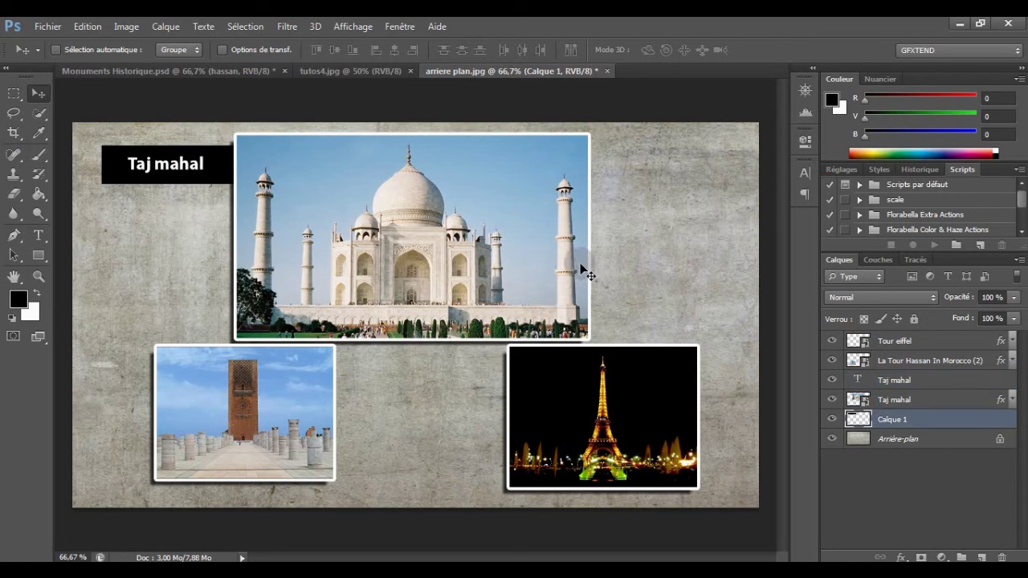